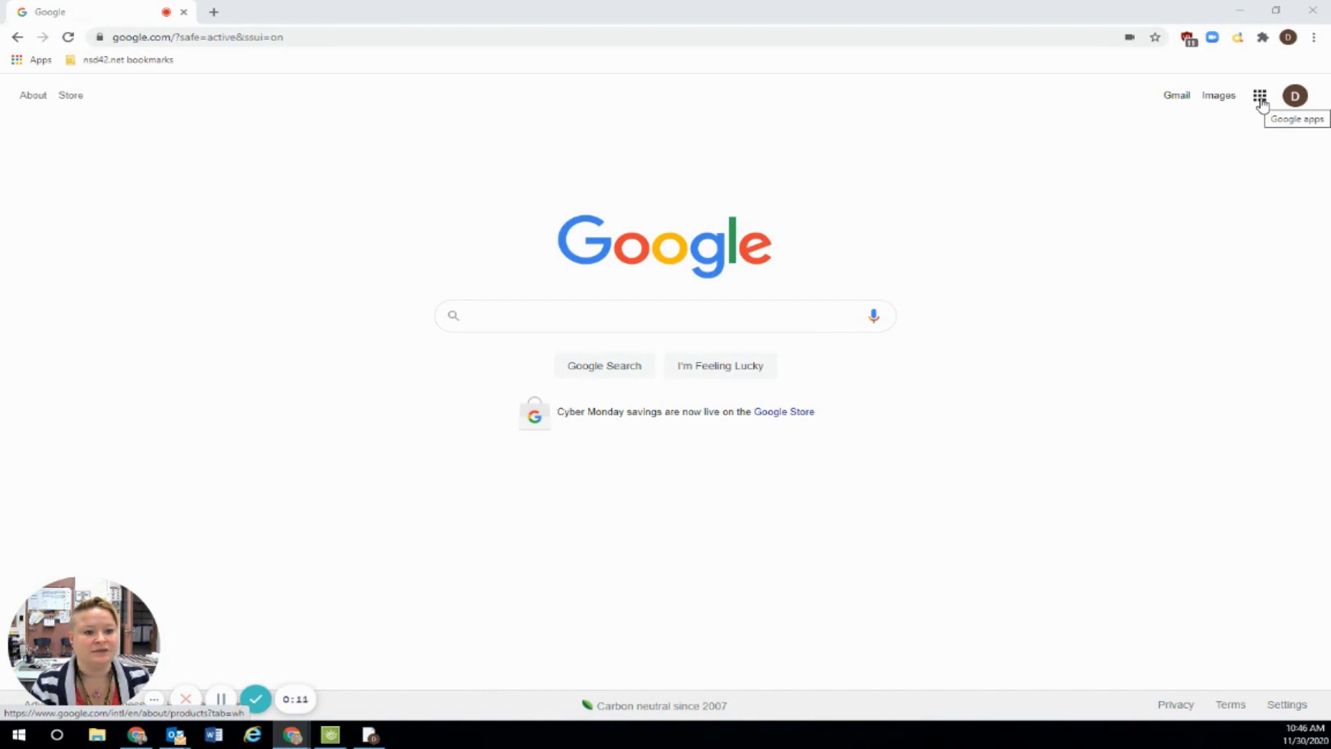
# Step: Open Google Classroom from the Google homepage
pyautogui.click(1260, 97)
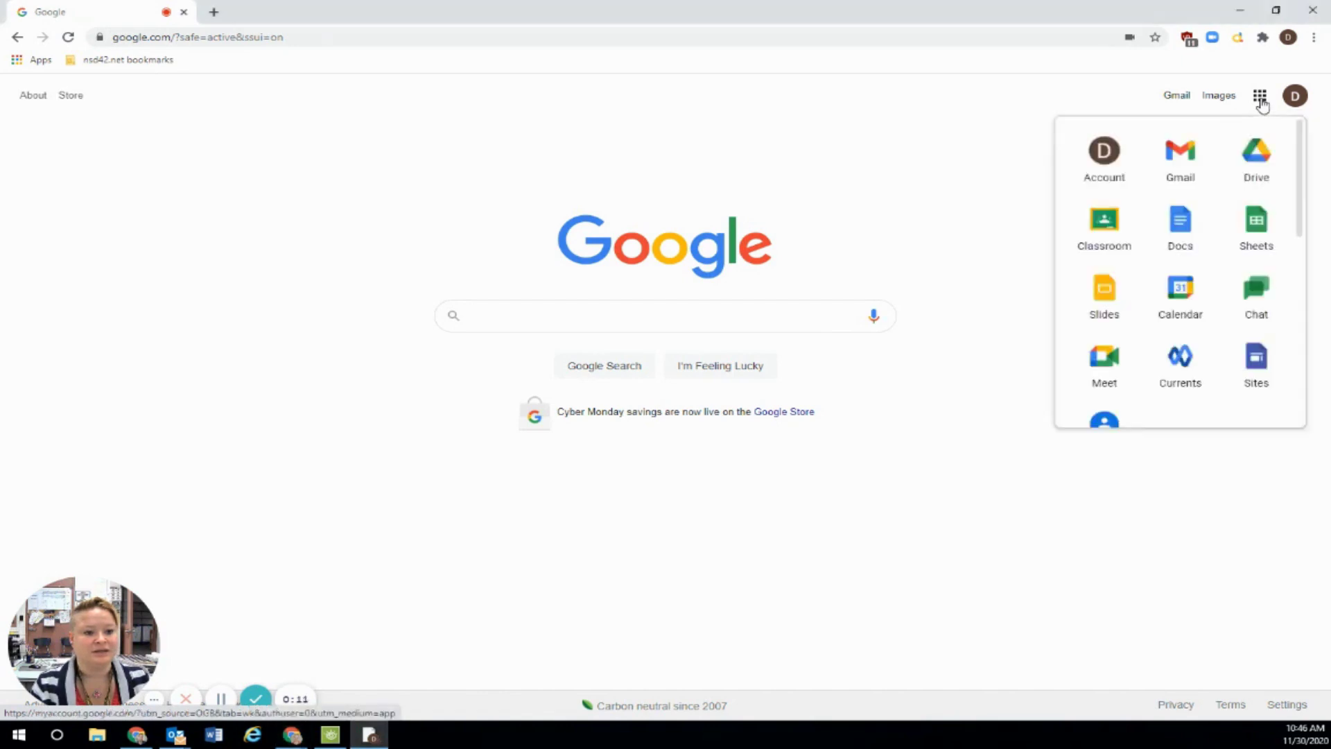
pyautogui.click(1104, 235)
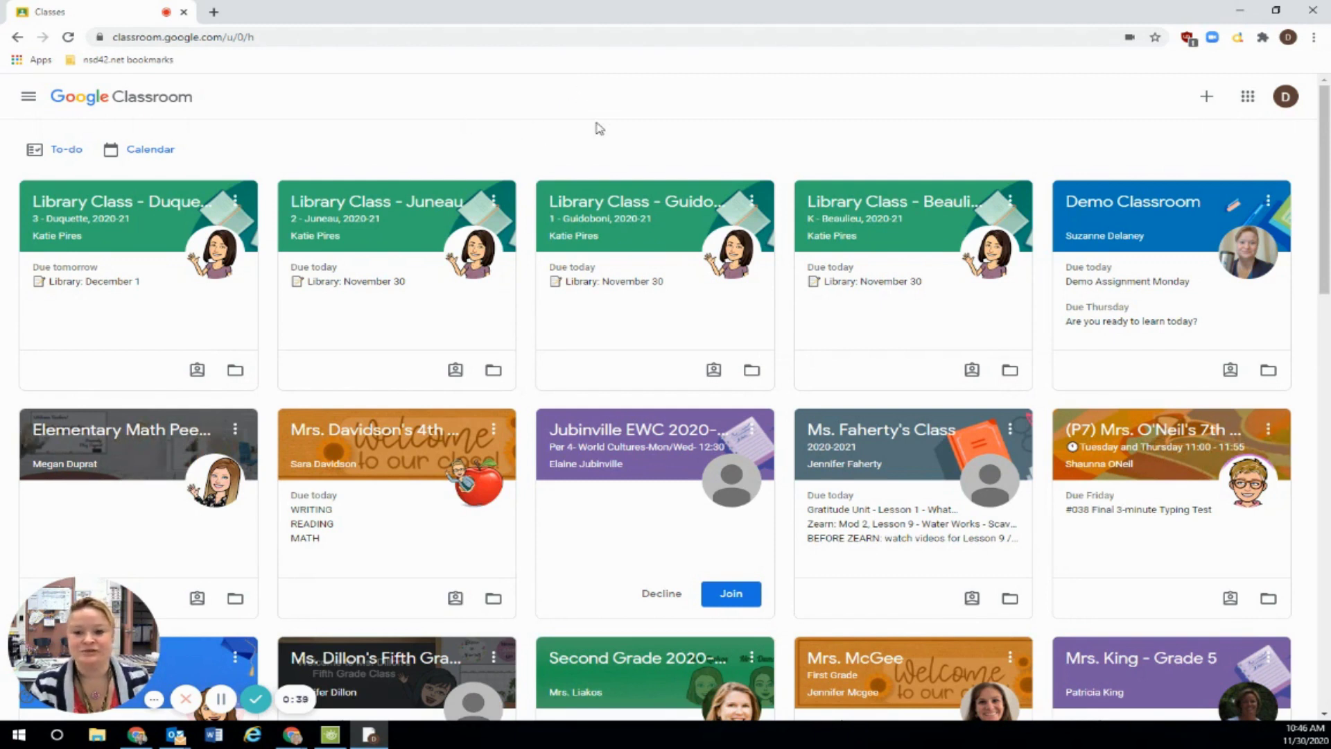
# Step: Review the To-do list of assigned work for all classes and return to the classes overview
pyautogui.click(27, 101)
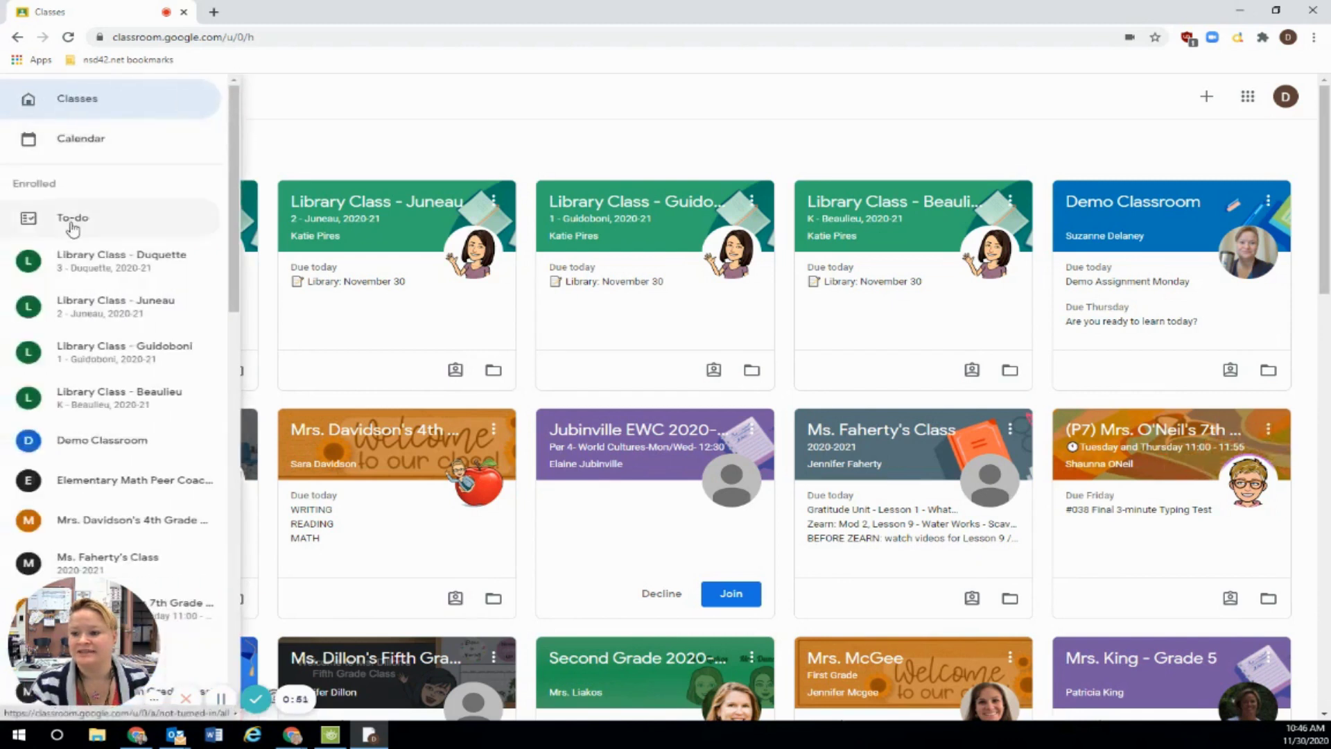
pyautogui.click(72, 223)
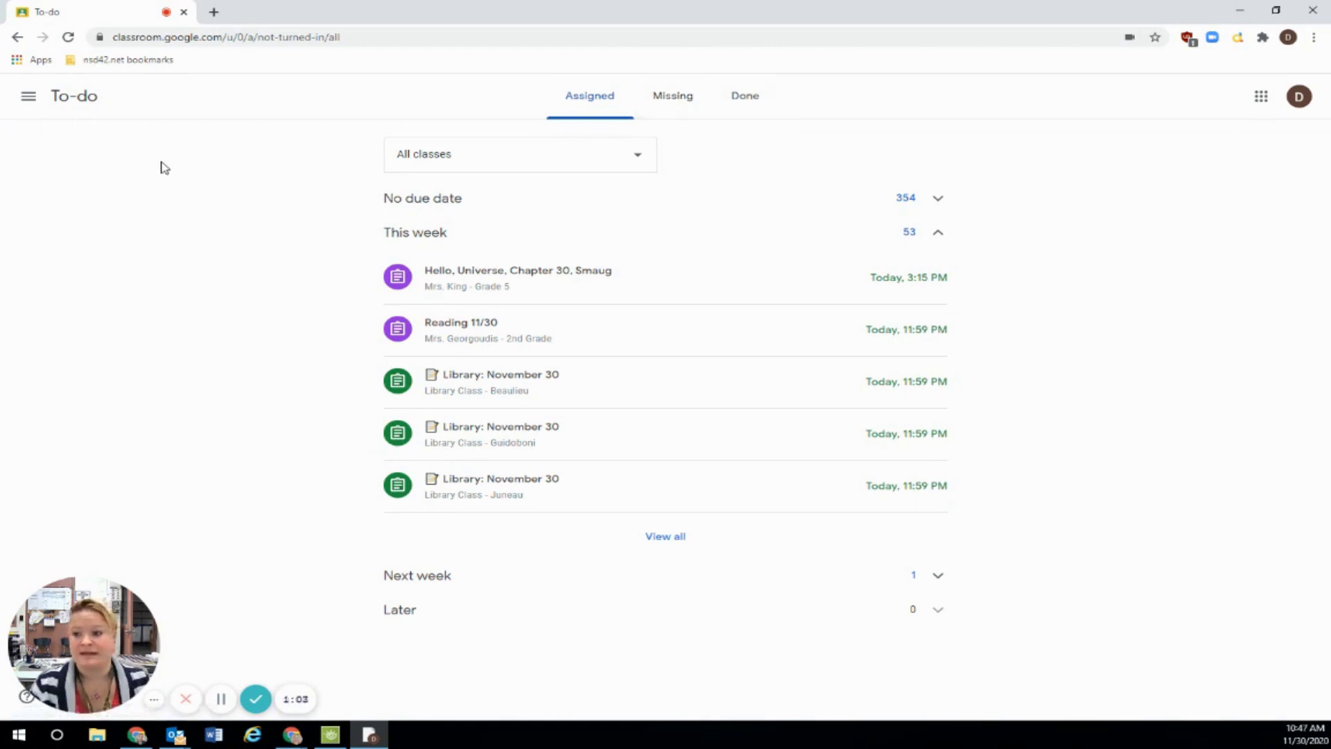
pyautogui.click(27, 99)
pyautogui.click(57, 99)
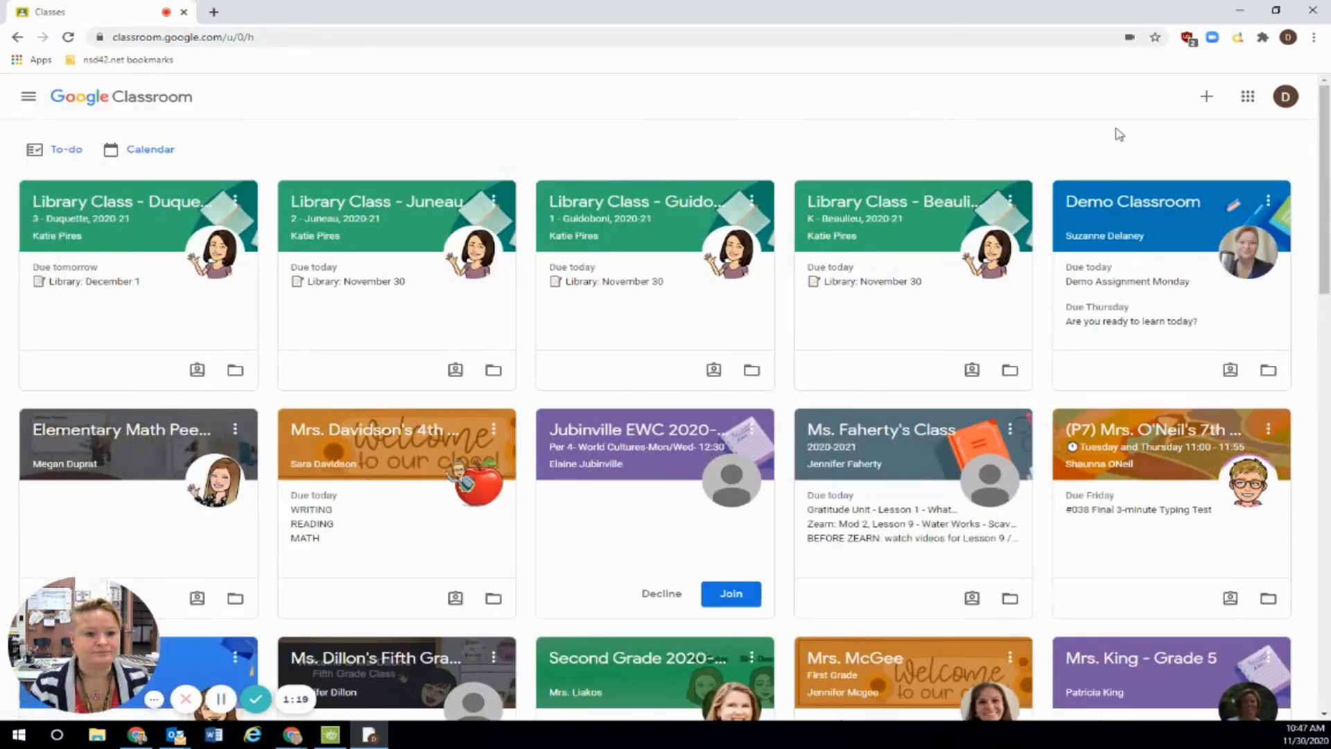
# Step: Open the full details of "Demo Assignment Monday" from the classwork of Demo Classroom
pyautogui.click(1132, 201)
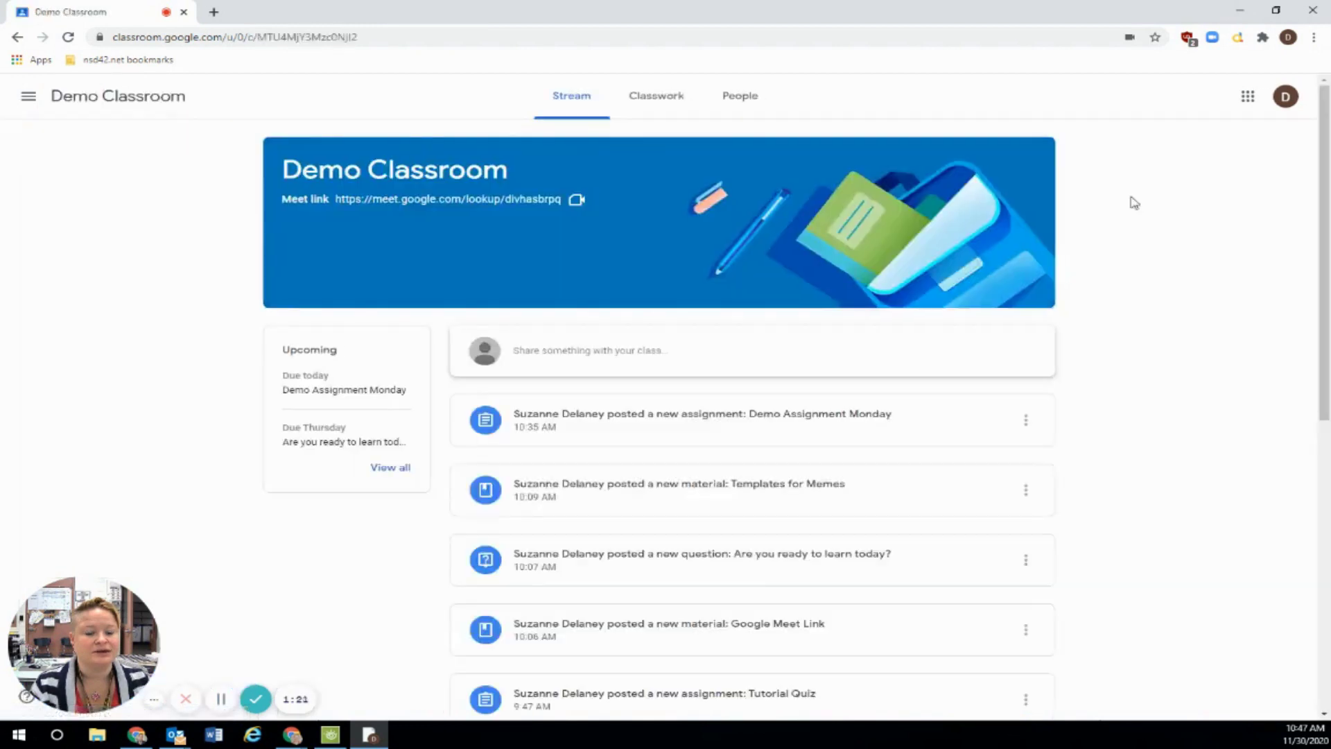
pyautogui.click(677, 108)
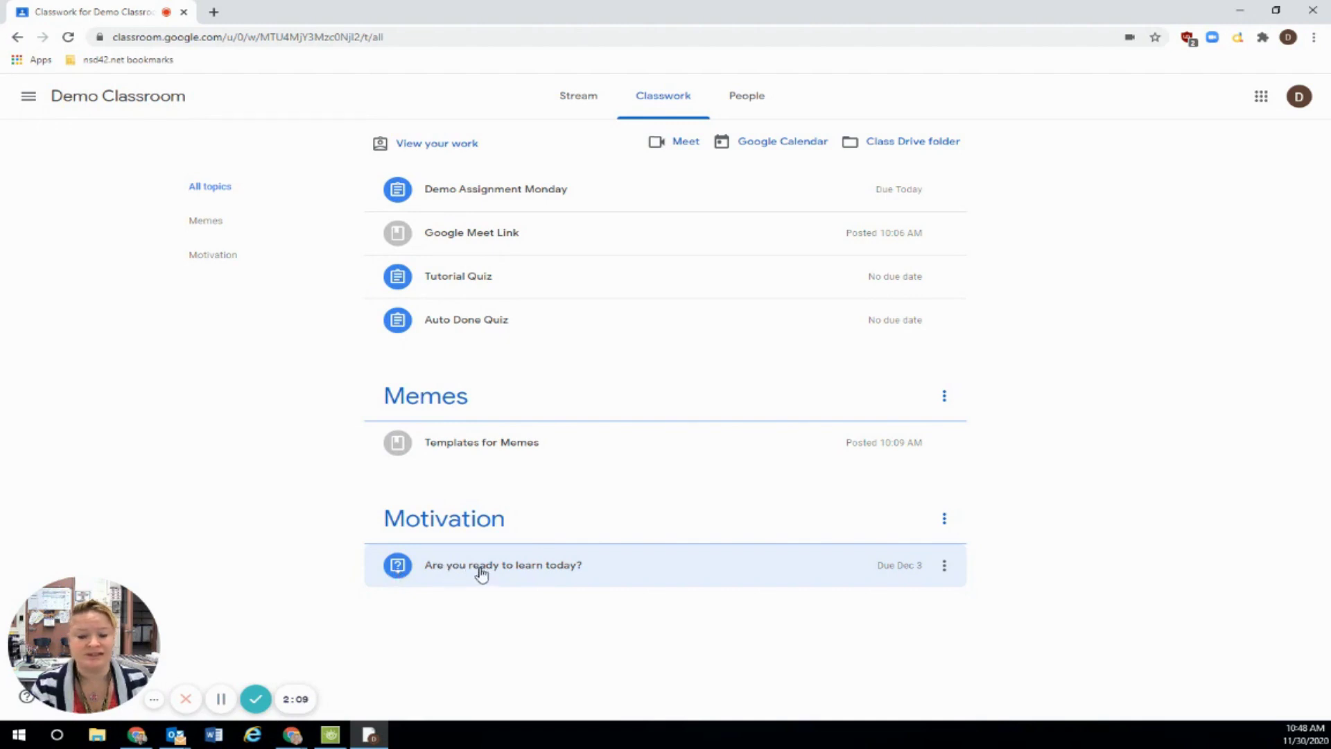
pyautogui.click(601, 197)
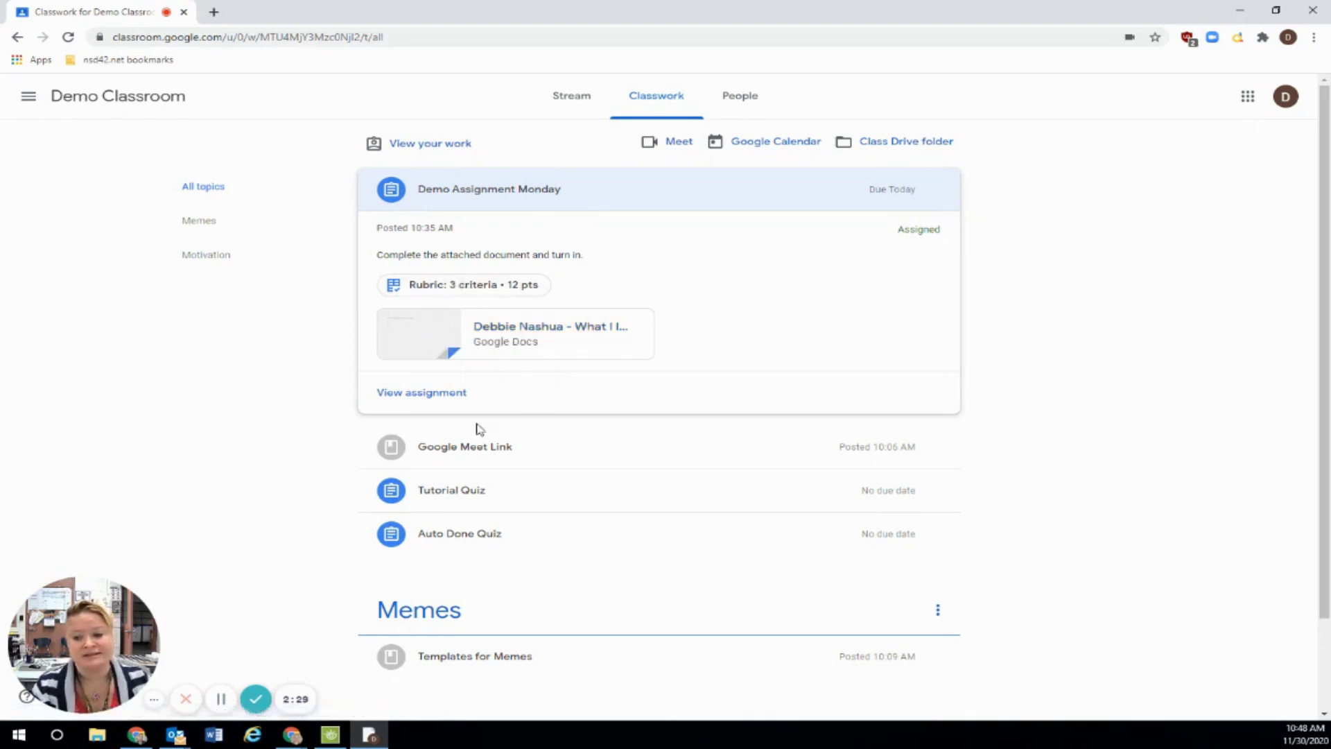
pyautogui.click(415, 393)
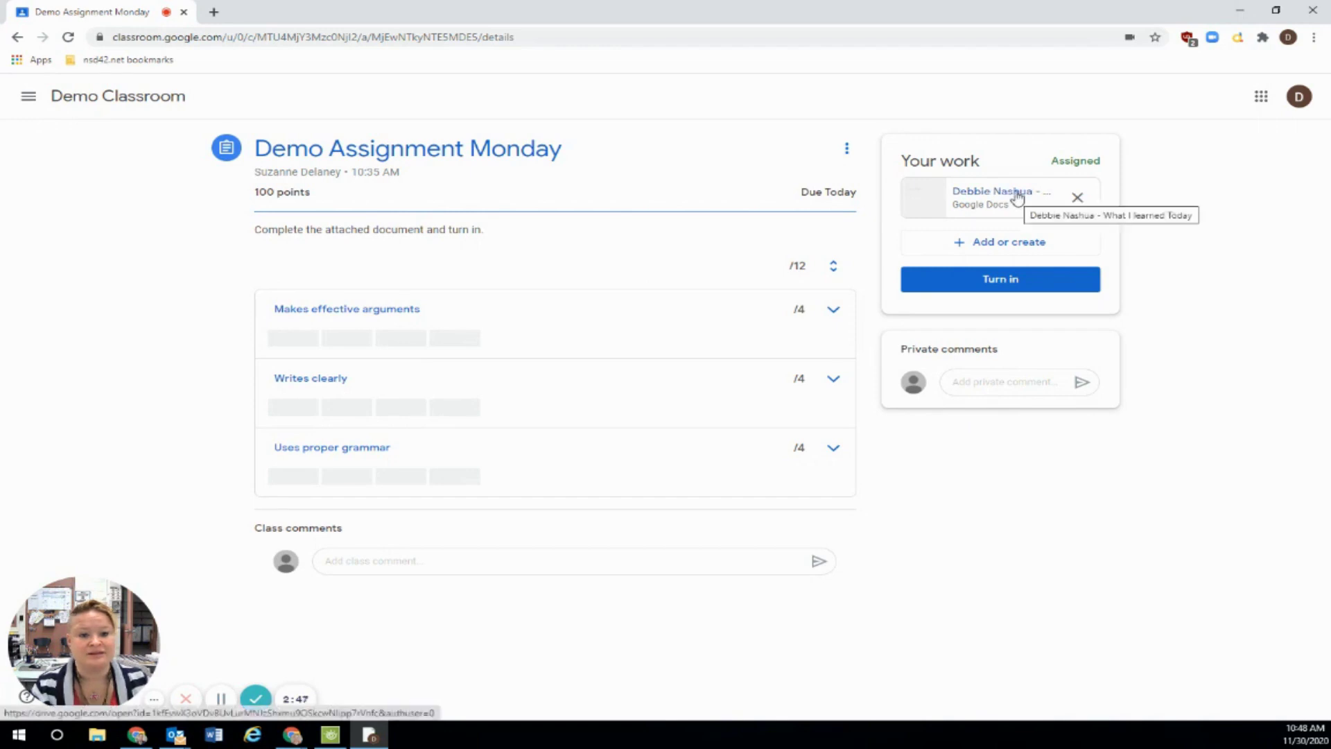
# Step: In the attached "What I learned Today" document, fill the "Three Things I Learned Today" list with "First thing", "Second thing" and "Third thing"
pyautogui.click(960, 198)
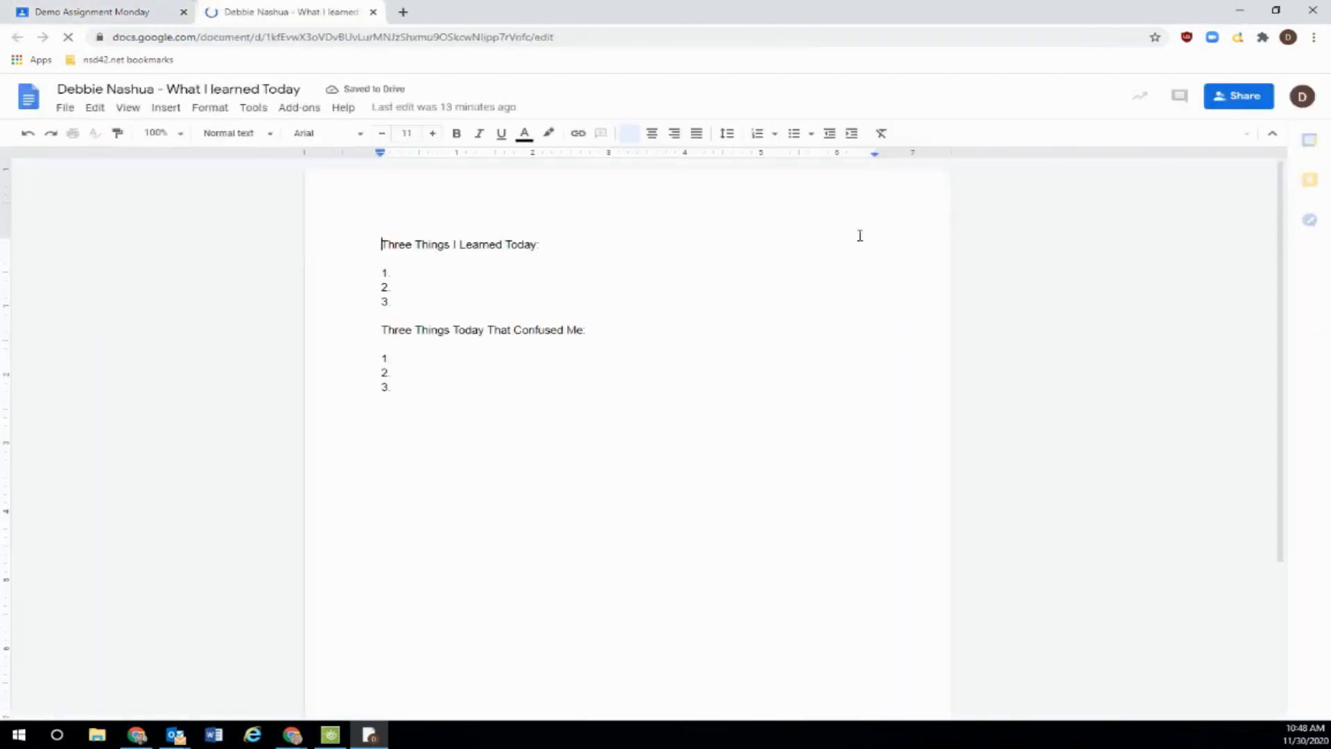
pyautogui.click(575, 274)
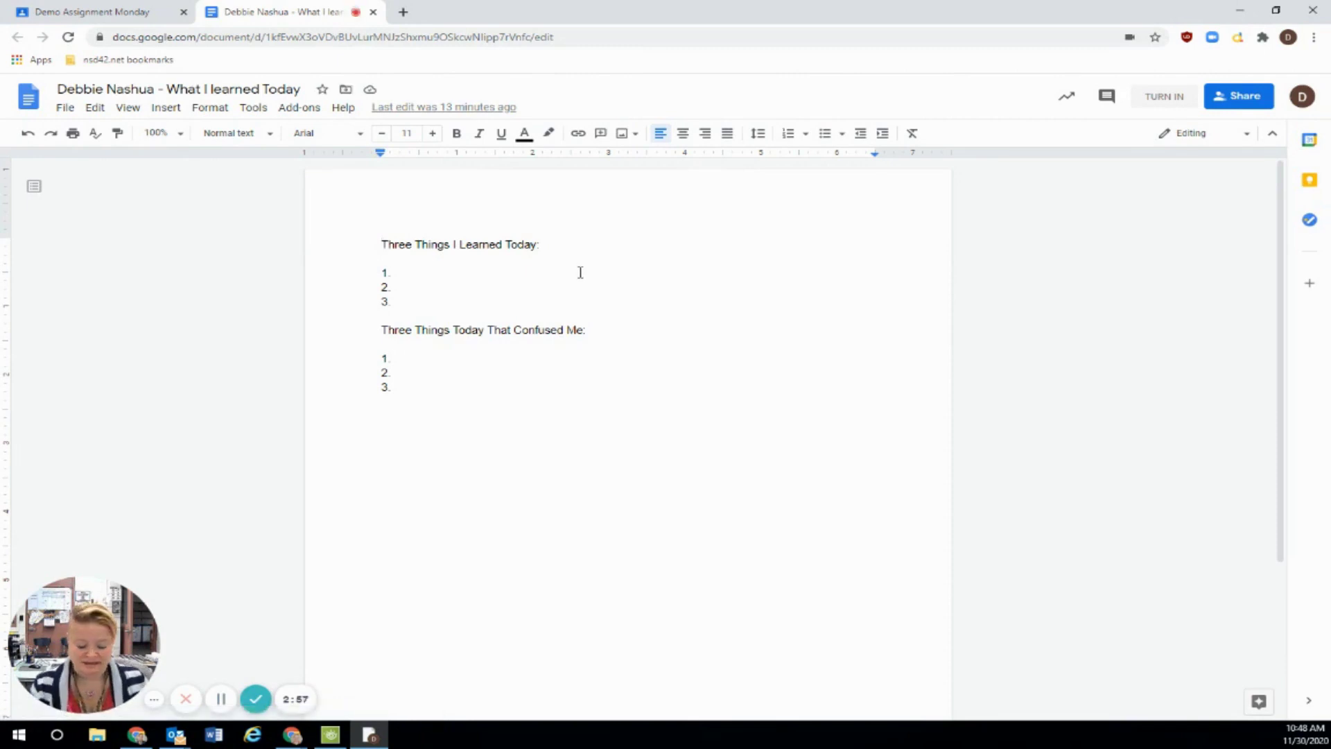
pyautogui.write('First thing')
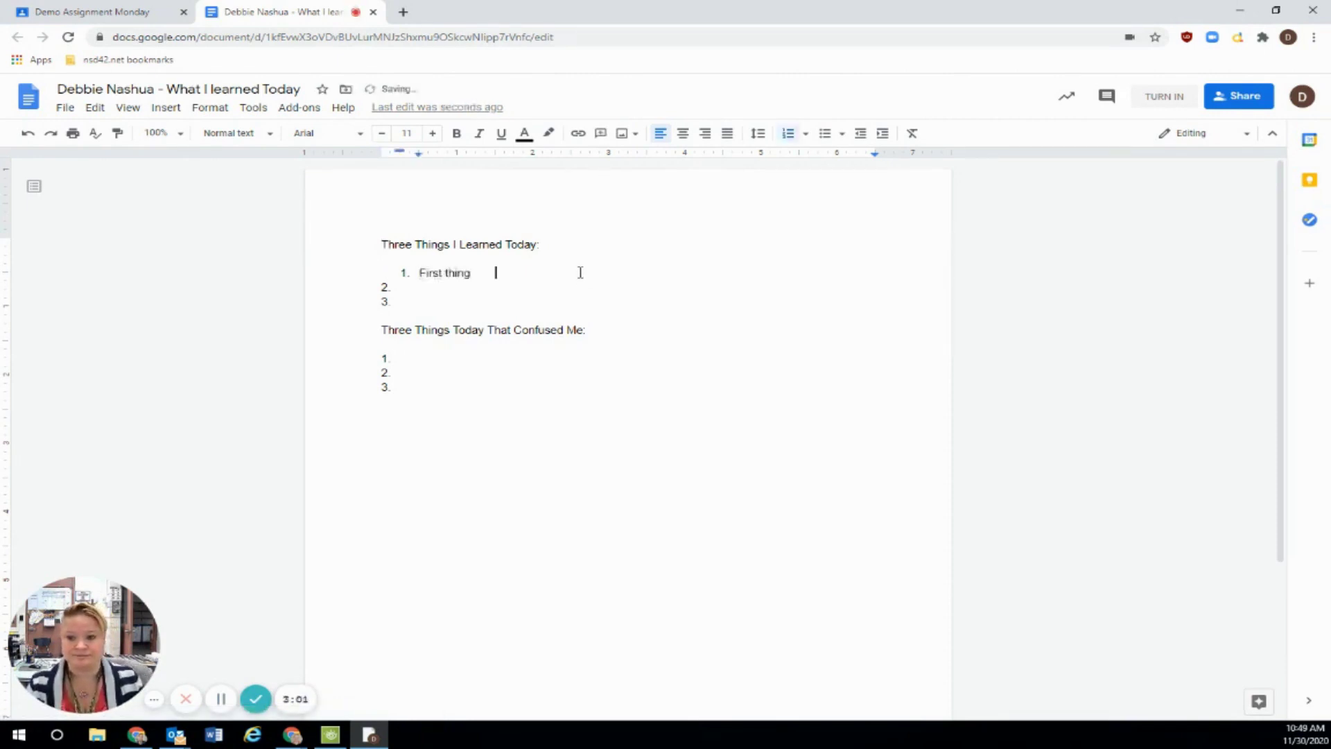
pyautogui.press('Down')
pyautogui.write('Second')
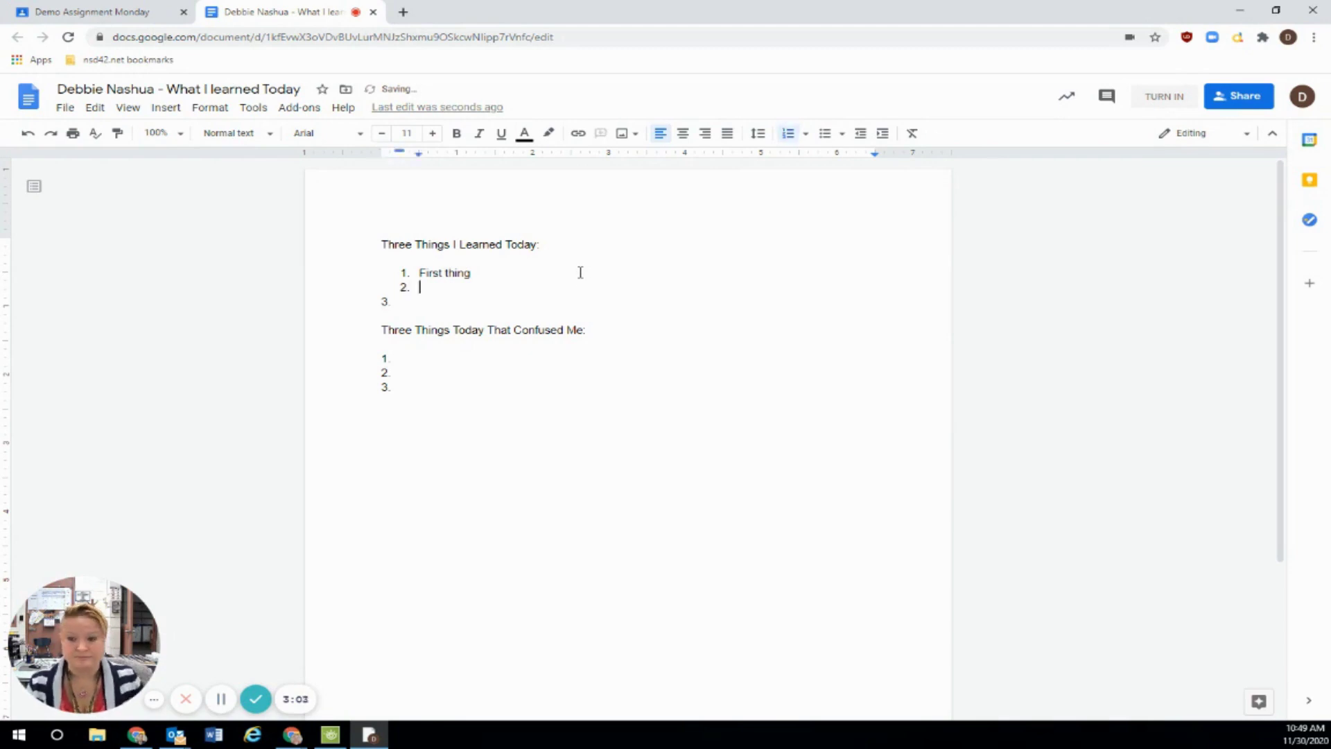
pyautogui.write(' thing')
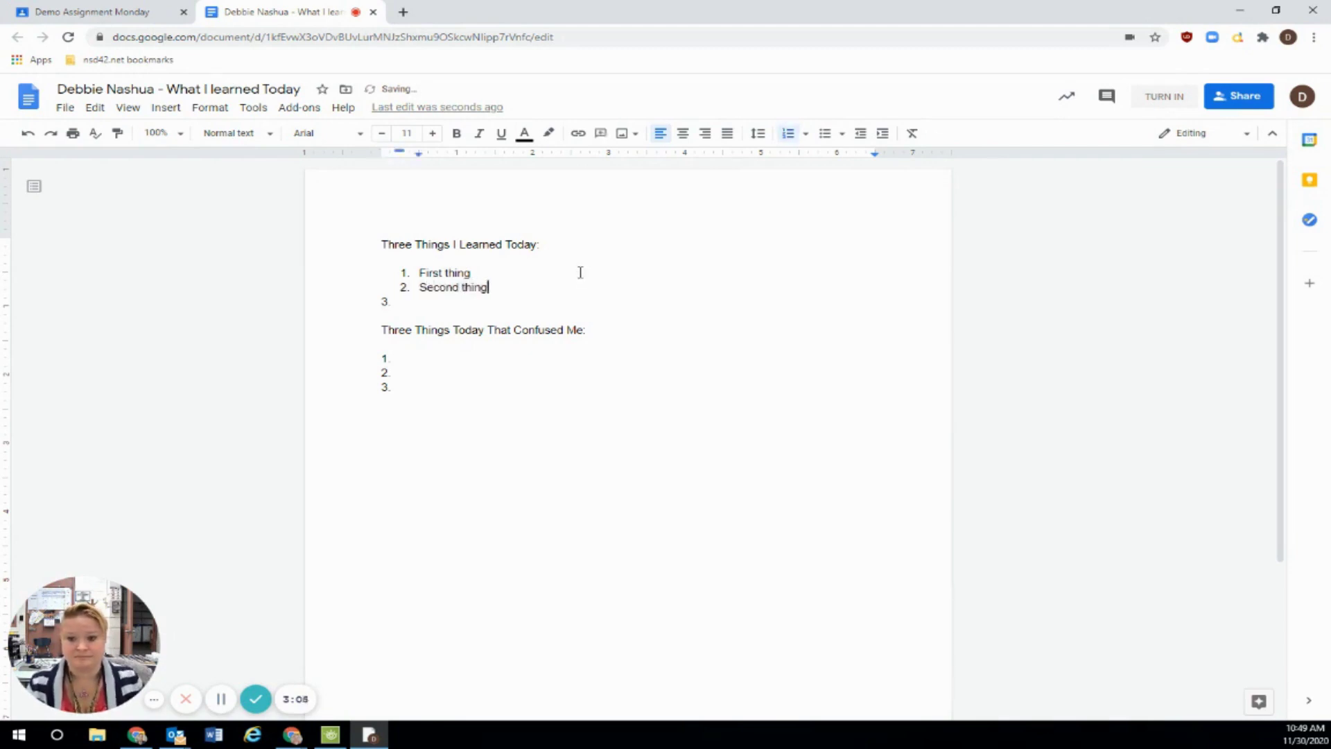
pyautogui.press('Down')
pyautogui.write('Th')
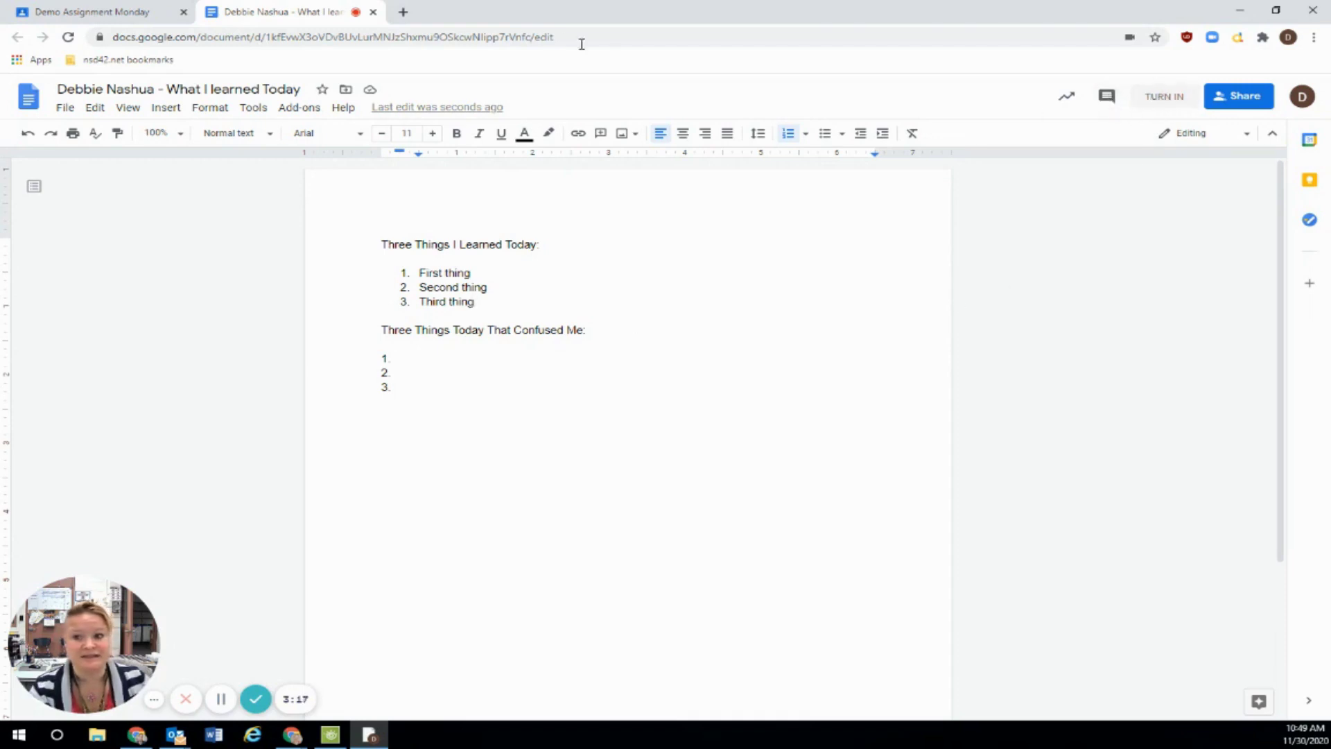
# Step: Close the document and turn in the work for "Demo Assignment Monday"
pyautogui.click(374, 13)
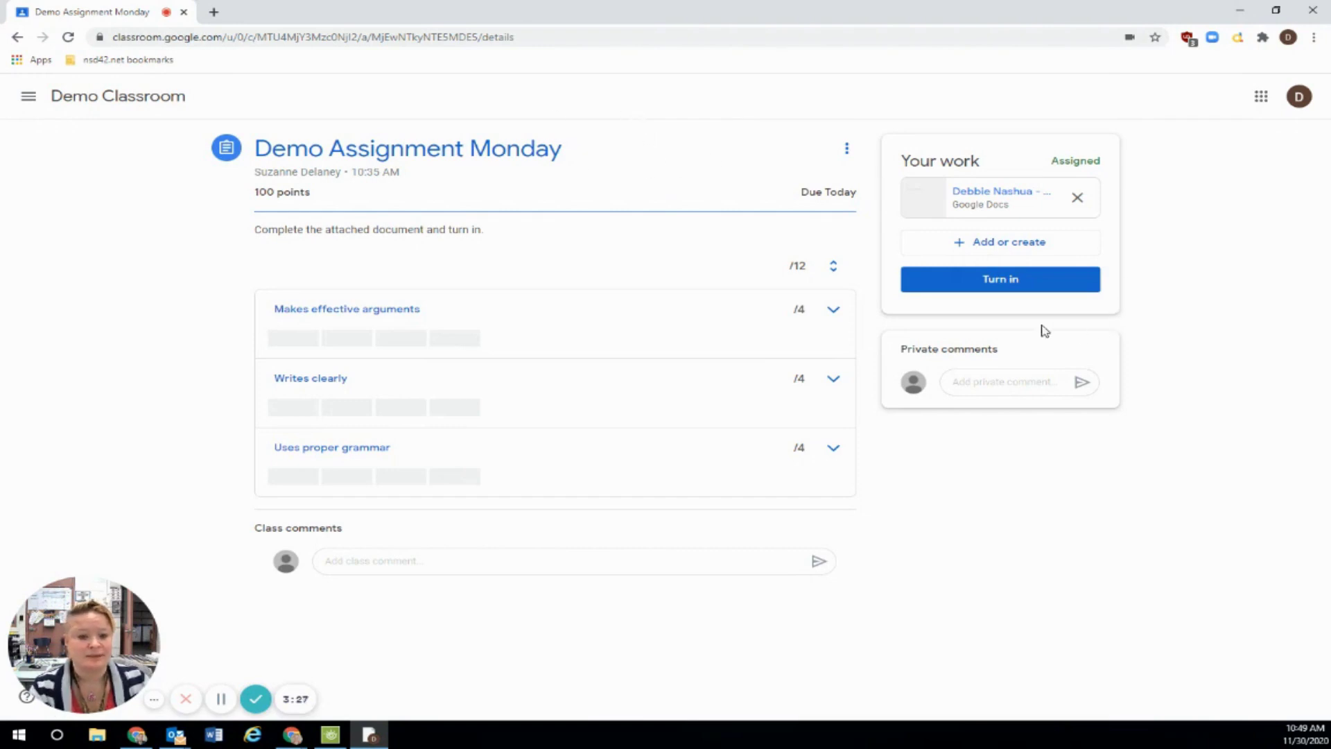
pyautogui.click(984, 279)
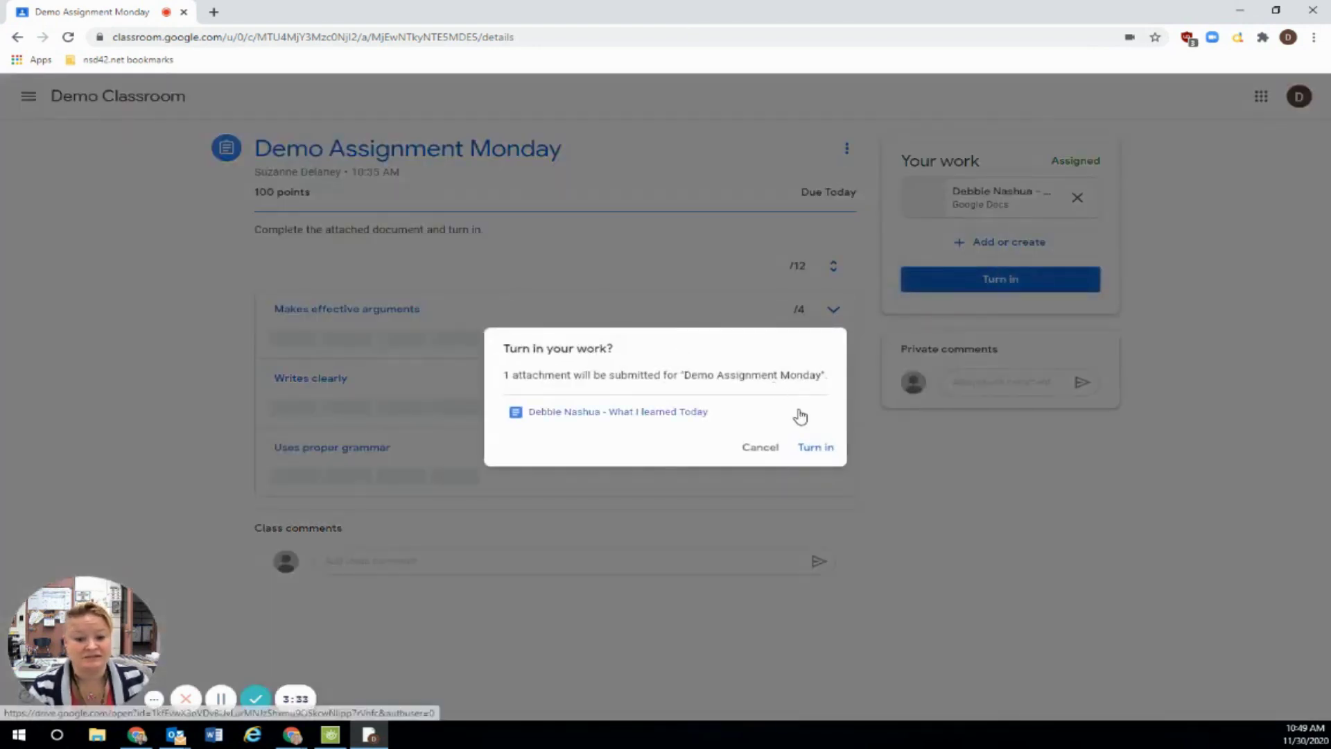
pyautogui.click(809, 452)
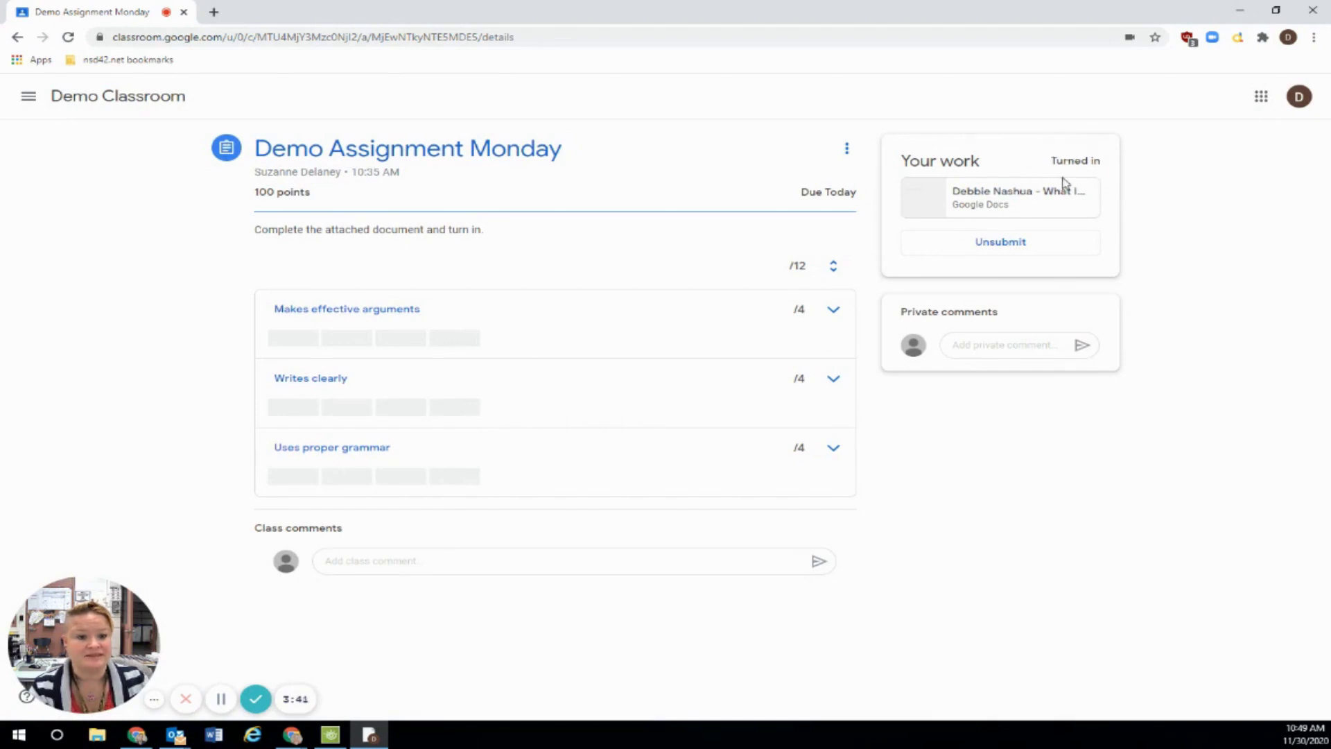
# Step: Post the private comment "when is this due?" on the assignment
pyautogui.click(1028, 344)
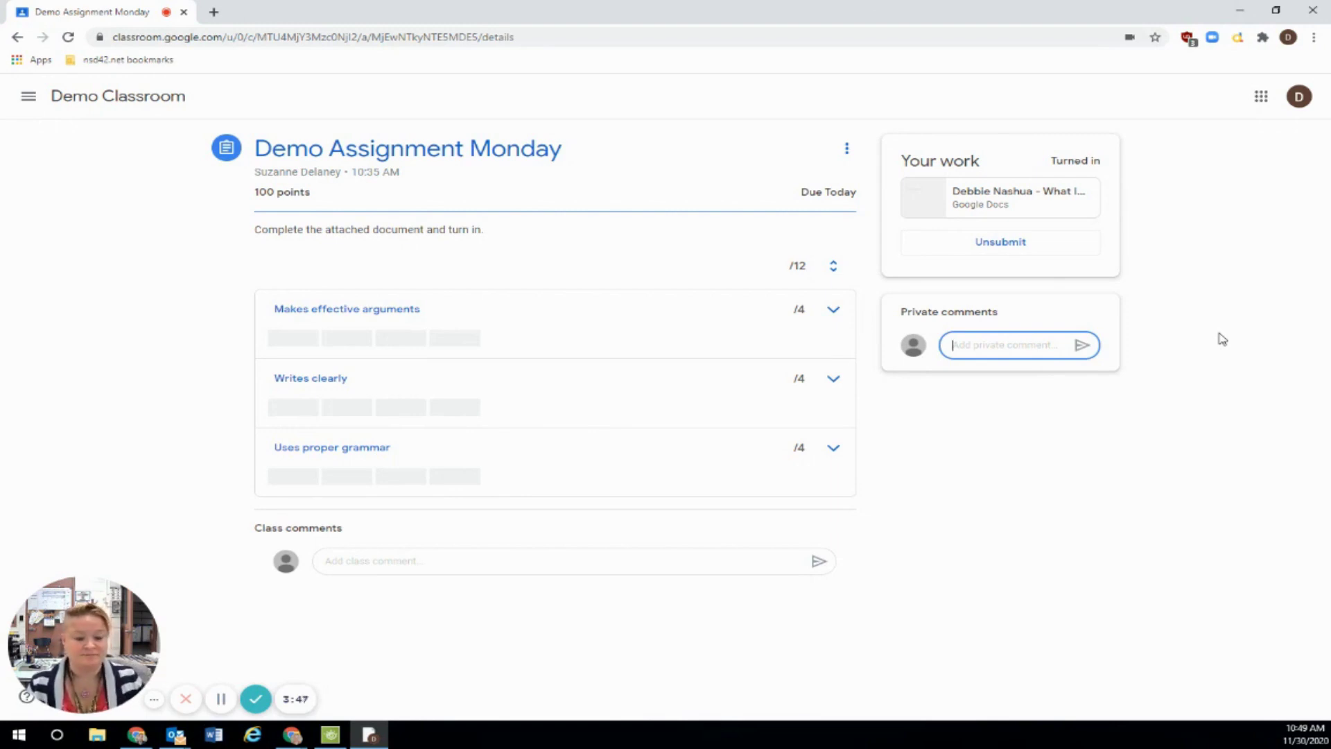
pyautogui.write('wh')
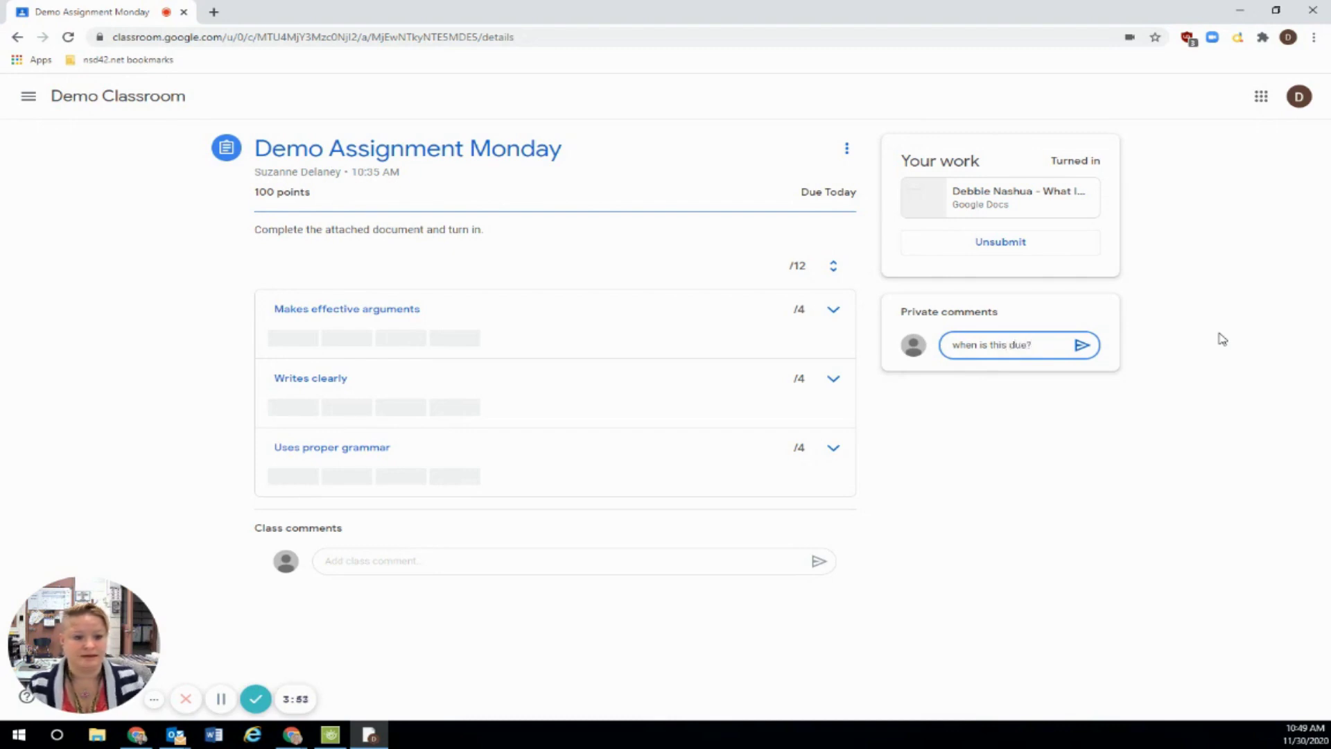
pyautogui.click(1078, 345)
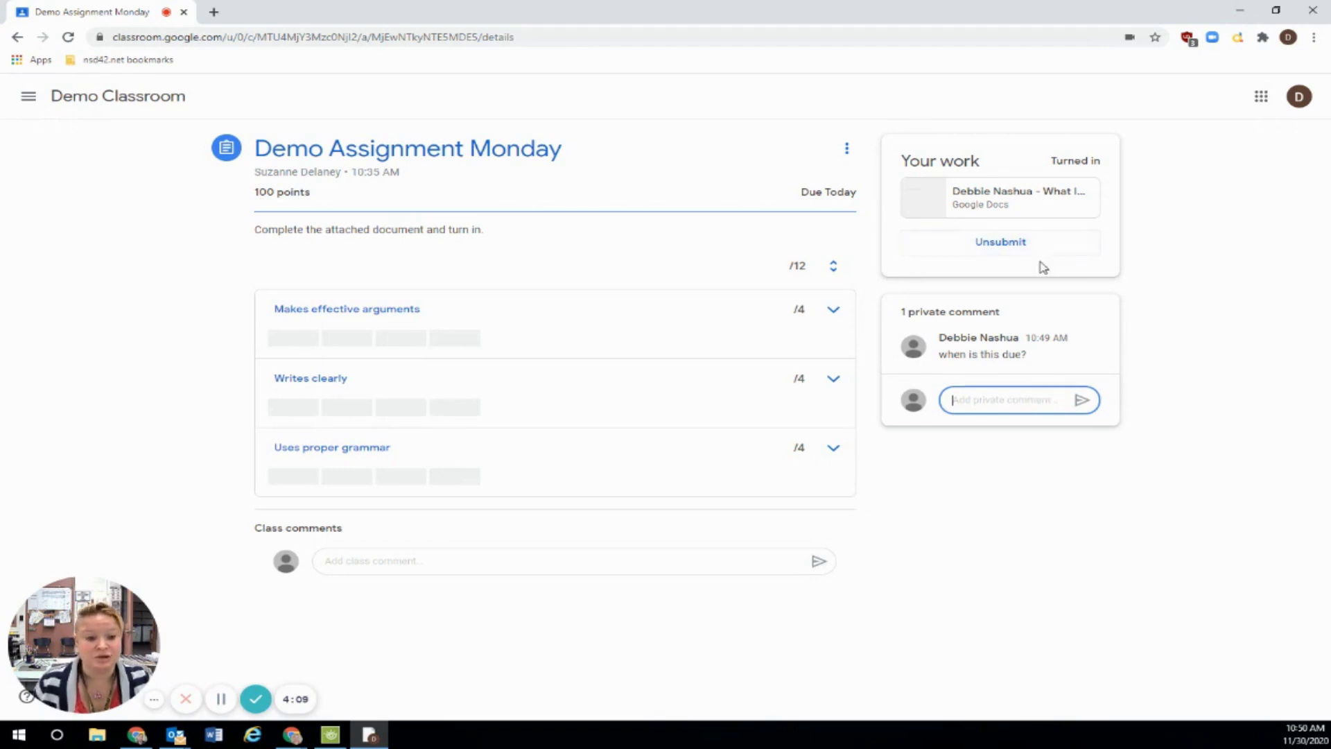
# Step: Unsubmit the work for "Demo Assignment Monday" and reopen its attached Google Docs document
pyautogui.click(964, 244)
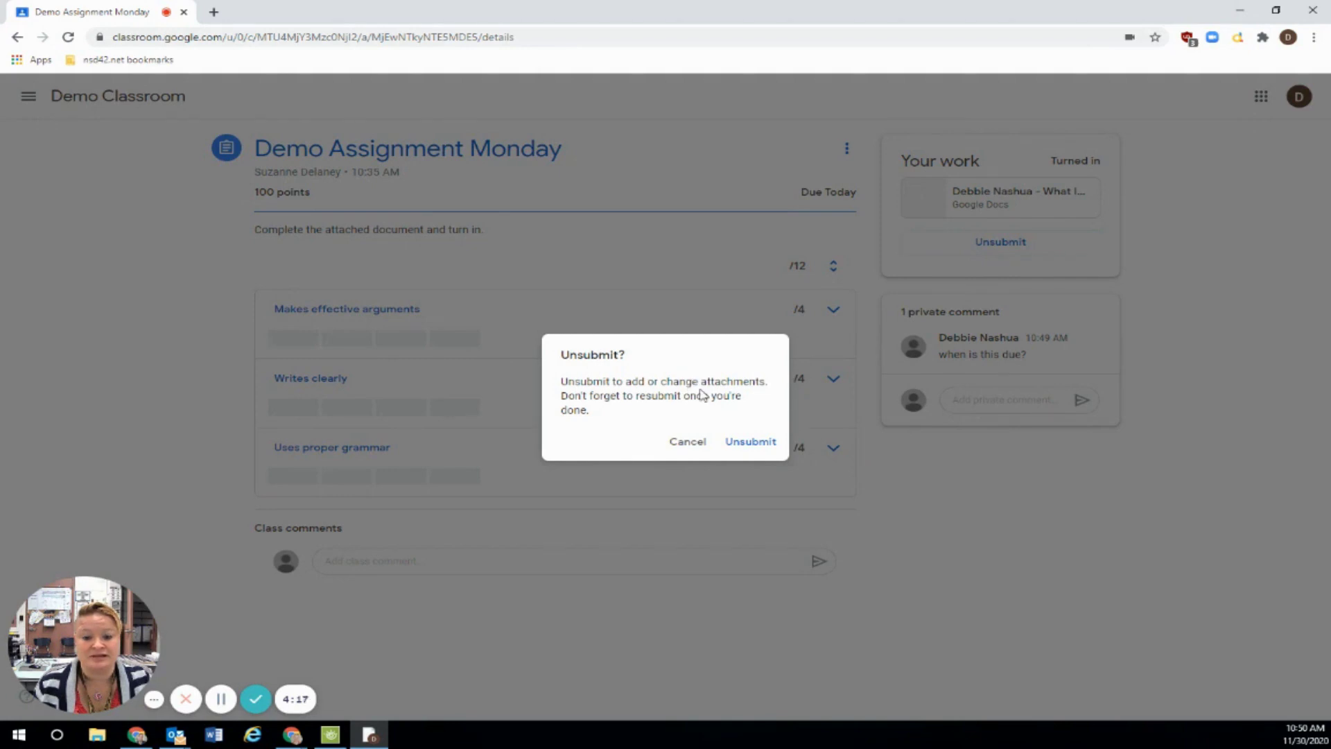
pyautogui.click(741, 450)
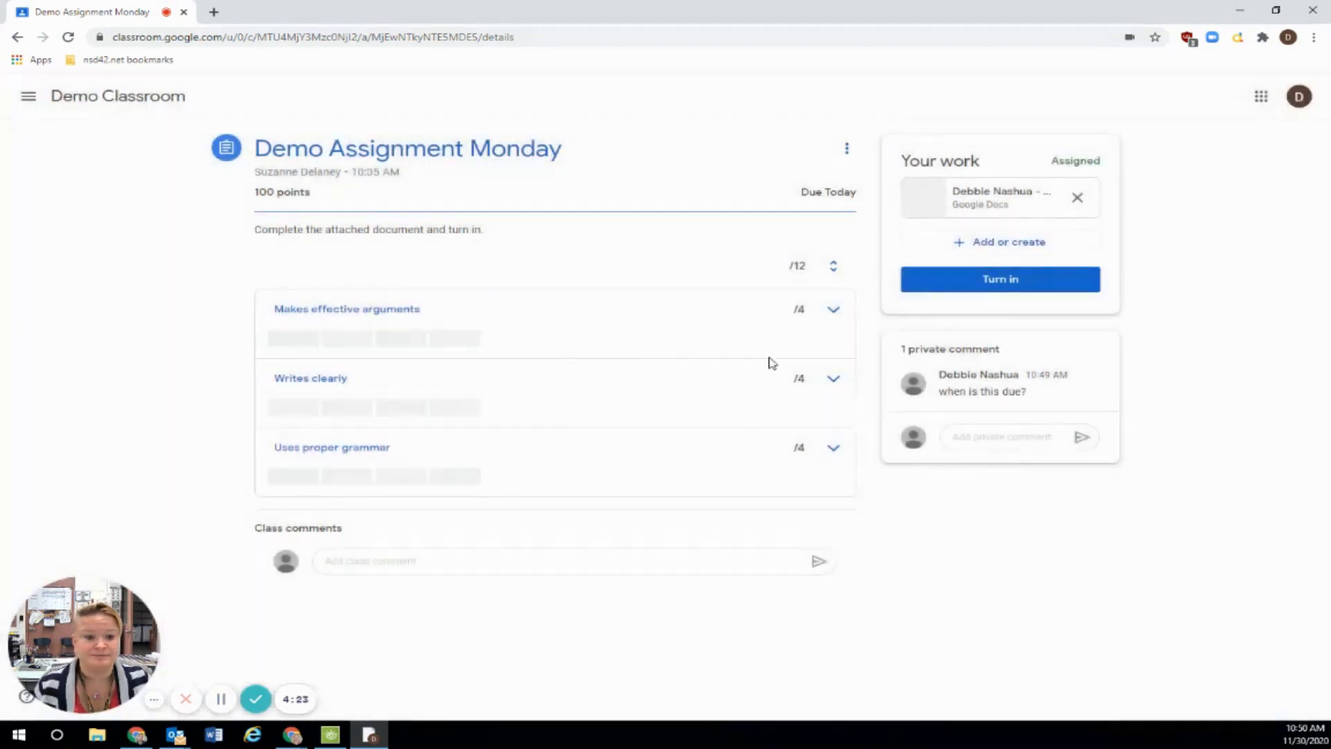
pyautogui.click(989, 197)
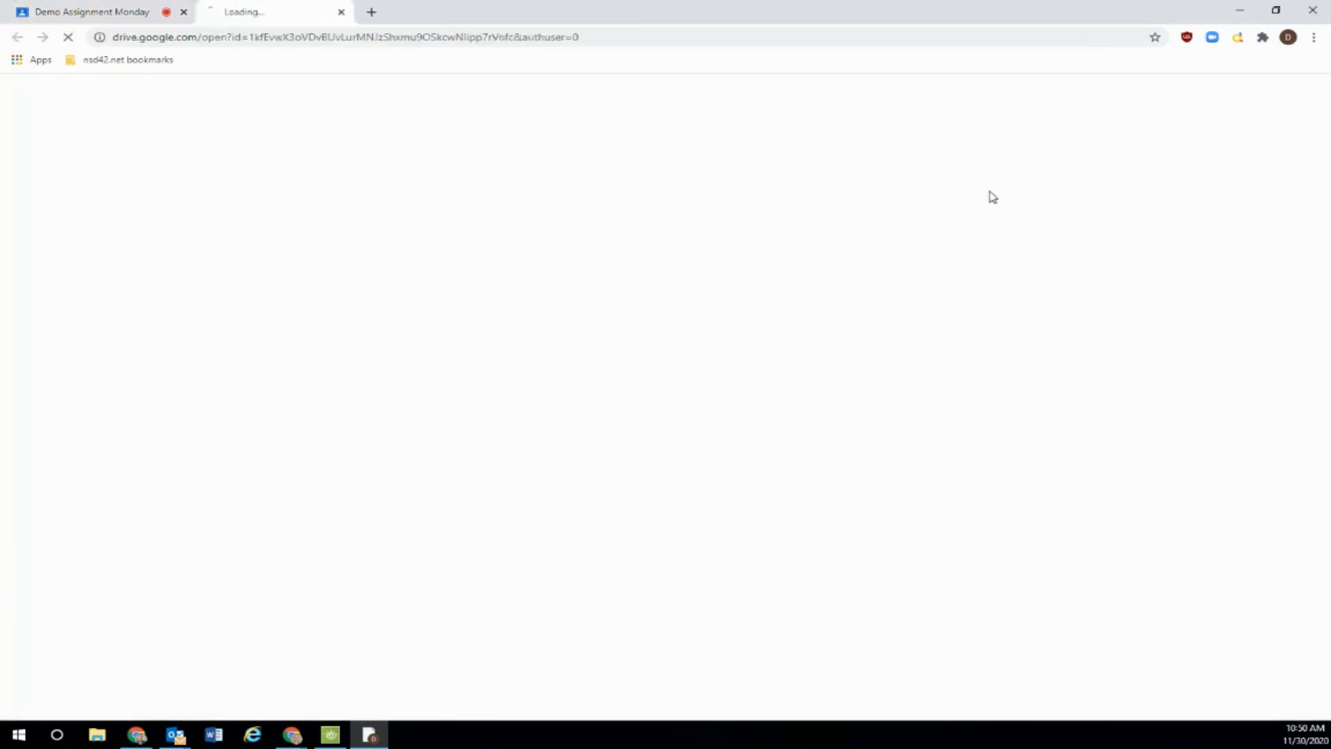
# Step: Fill the "Three Things Today That Confused Me" list with "First thing", "Second thing" and "Third thing"
pyautogui.click(533, 358)
pyautogui.write('First')
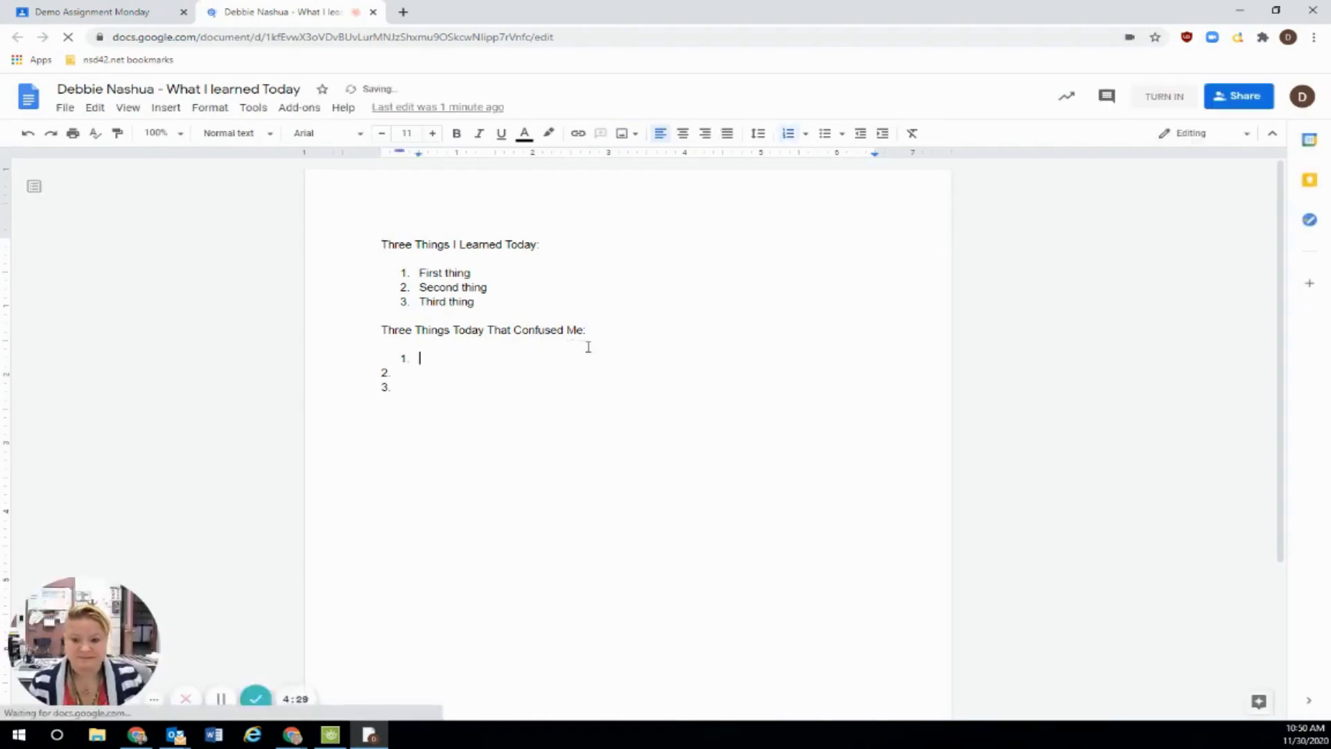
pyautogui.write(' thing')
pyautogui.press('Down')
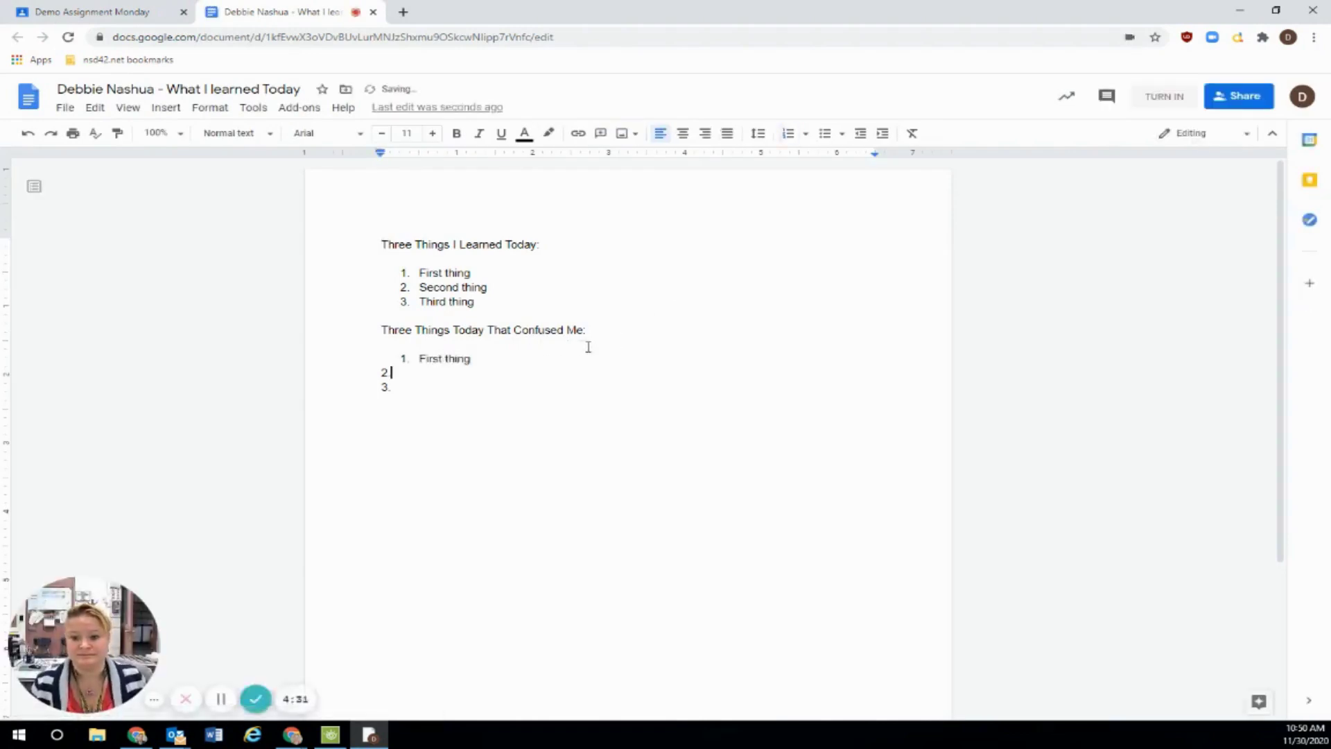
pyautogui.write('seco')
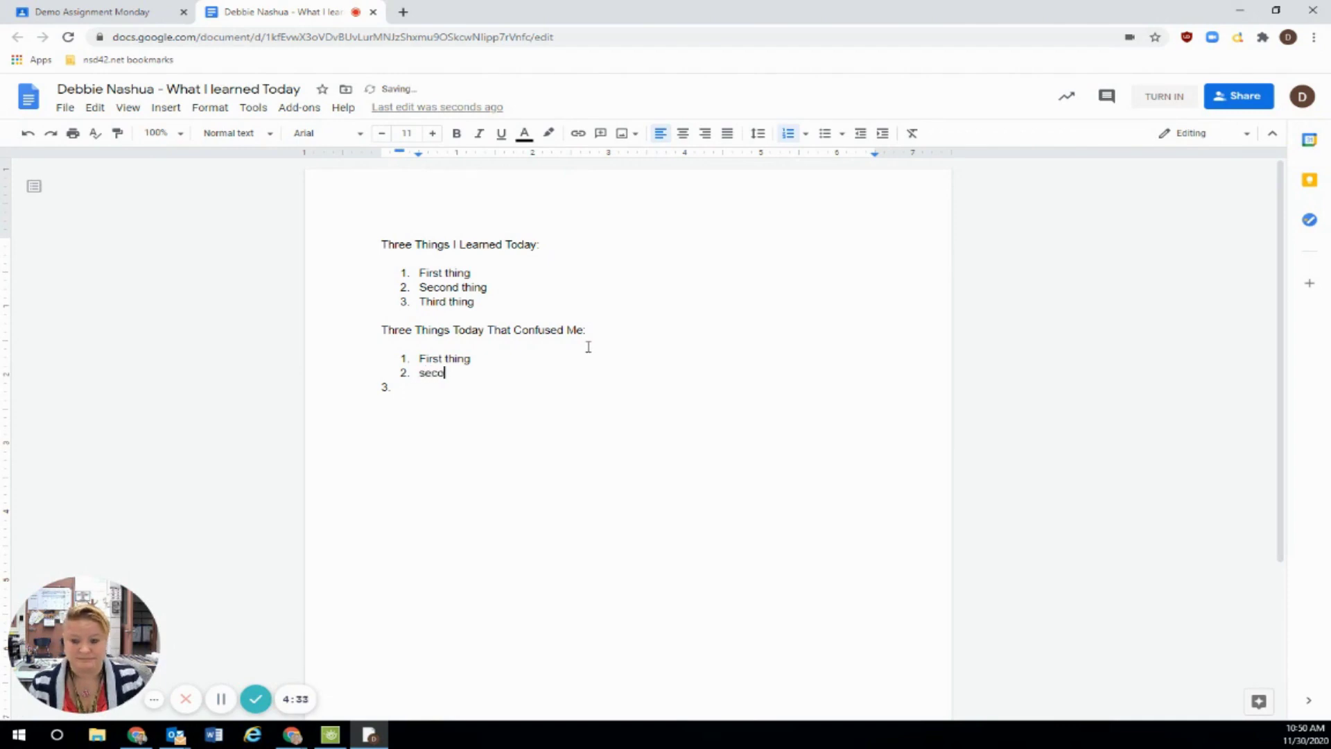
pyautogui.write('nd thing')
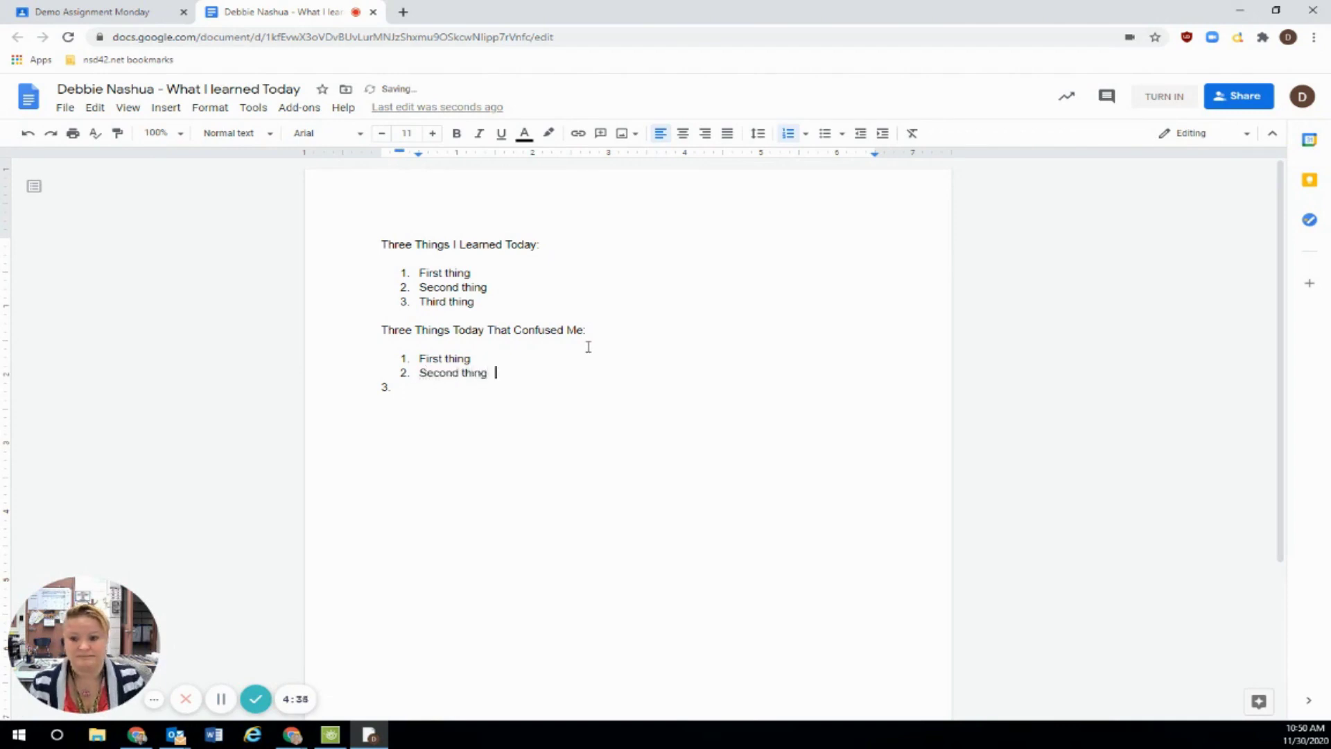
pyautogui.write(' thir')
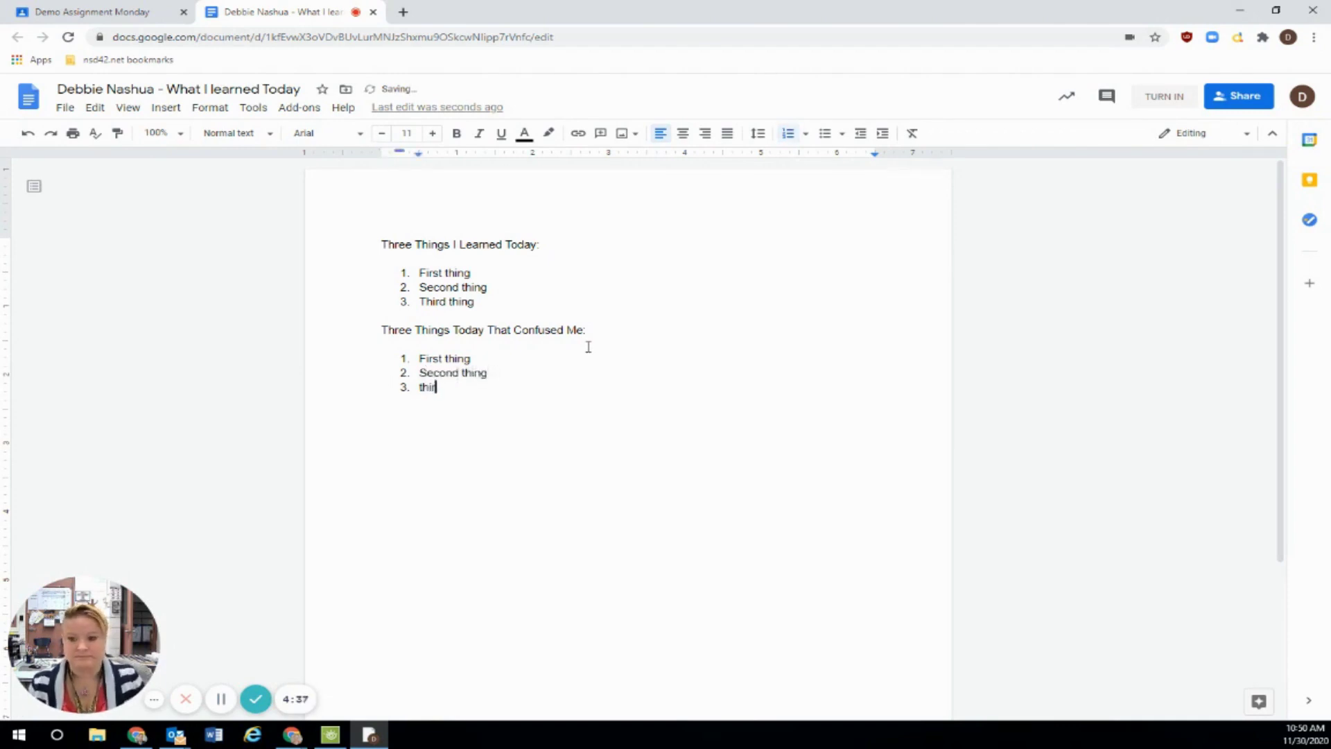
pyautogui.write('d thi')
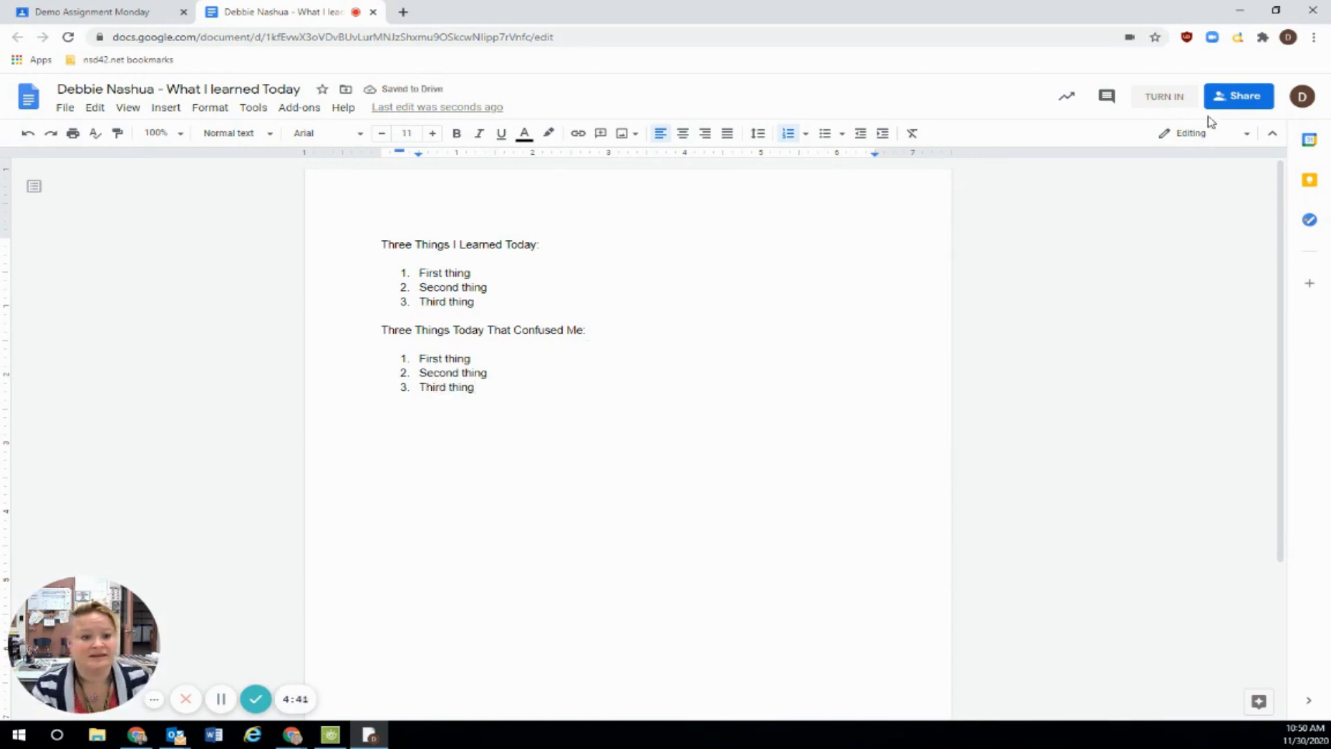
# Step: Turn in the completed document directly from Google Docs and close the extra assignment and document tabs
pyautogui.click(1147, 101)
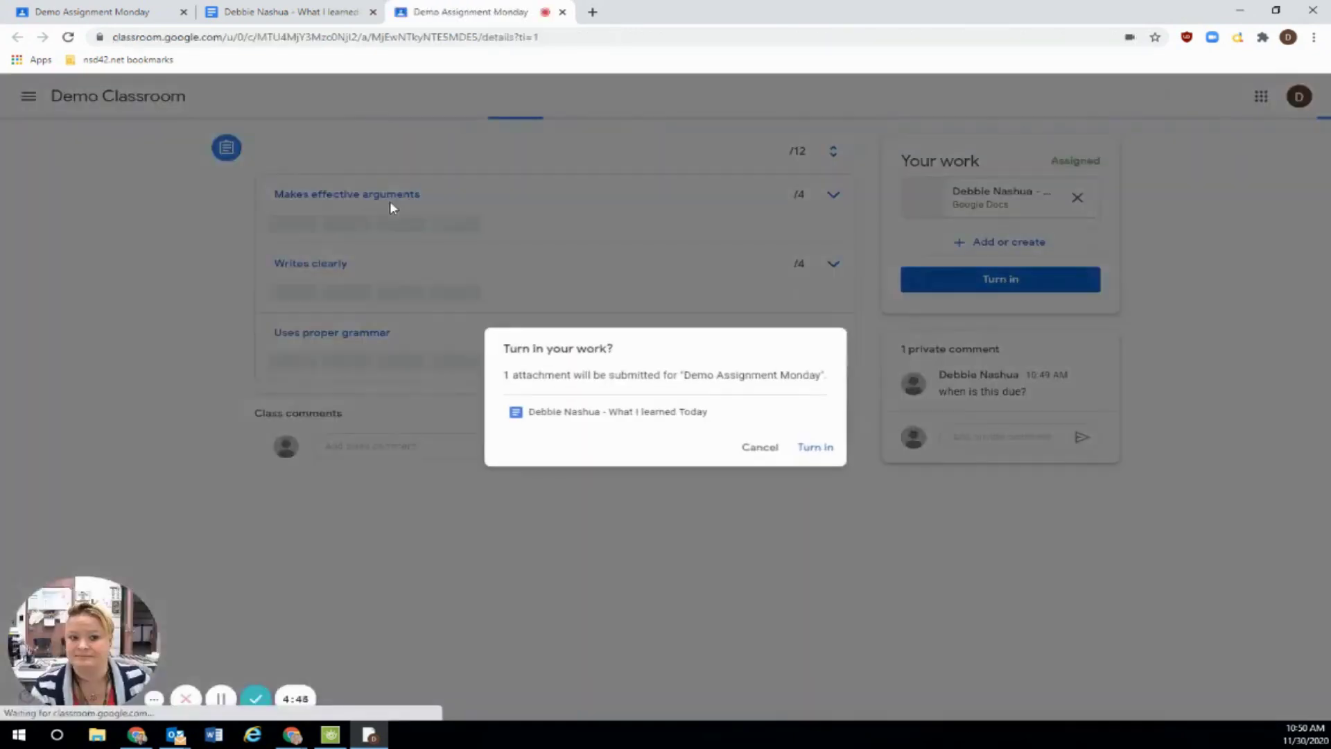
pyautogui.click(815, 451)
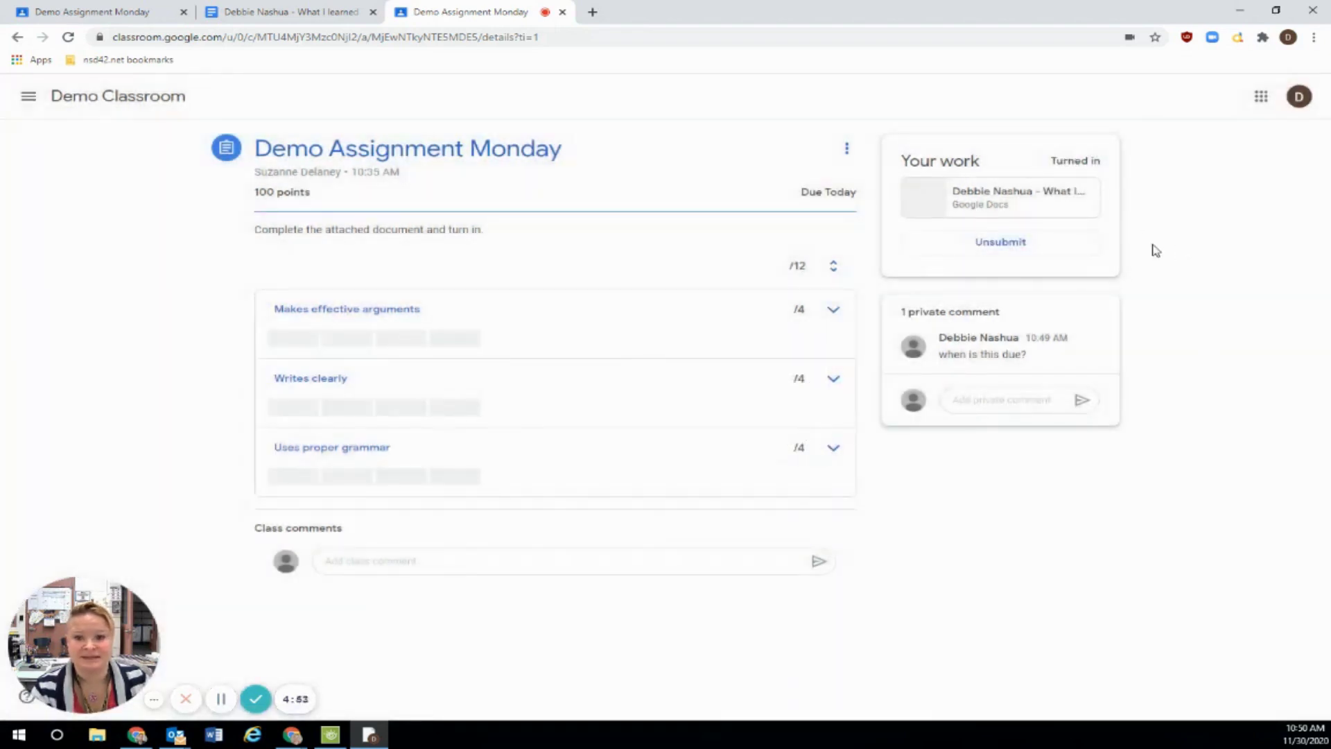
pyautogui.click(563, 12)
pyautogui.click(372, 12)
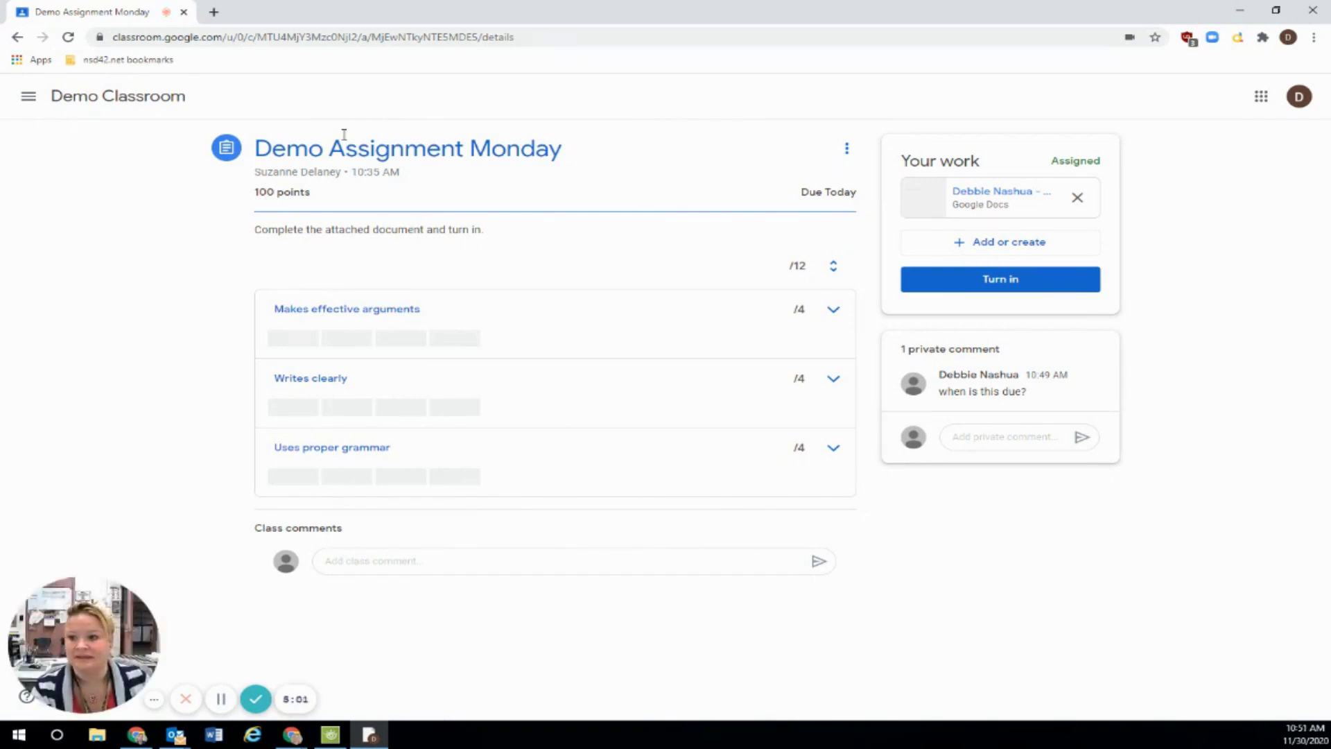
# Step: Refresh the "Demo Assignment Monday" page and return to the Demo Classroom stream
pyautogui.click(68, 37)
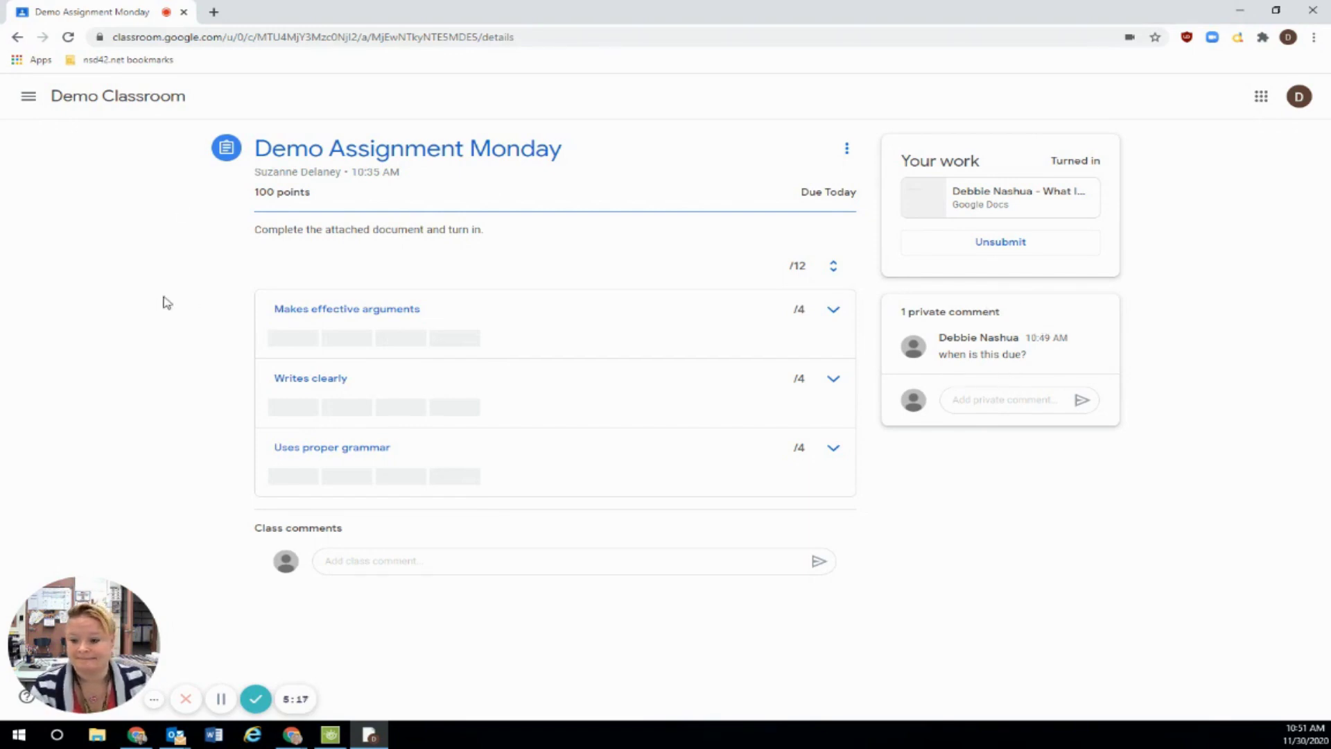
pyautogui.click(128, 104)
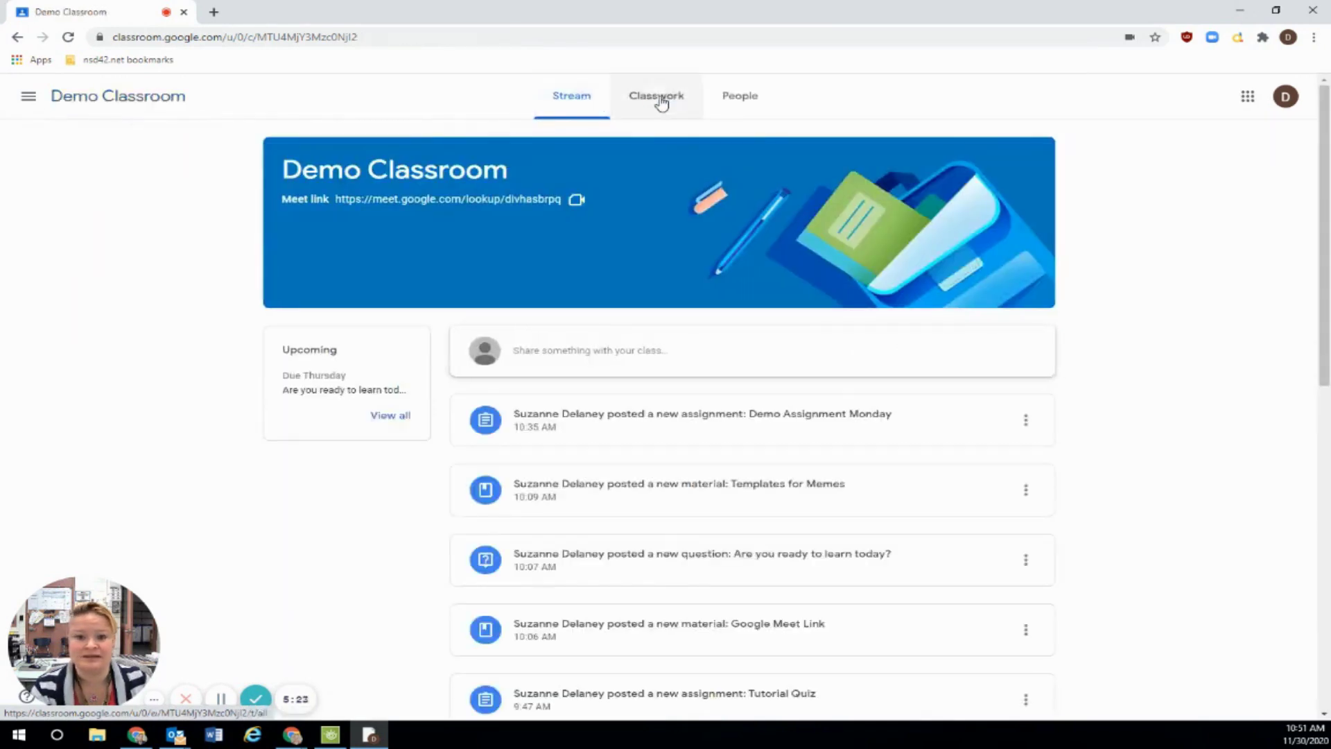
# Step: Expand the Google Meet Link material in Demo Classroom's classwork to view its class video meeting link, and collapse it again
pyautogui.click(662, 103)
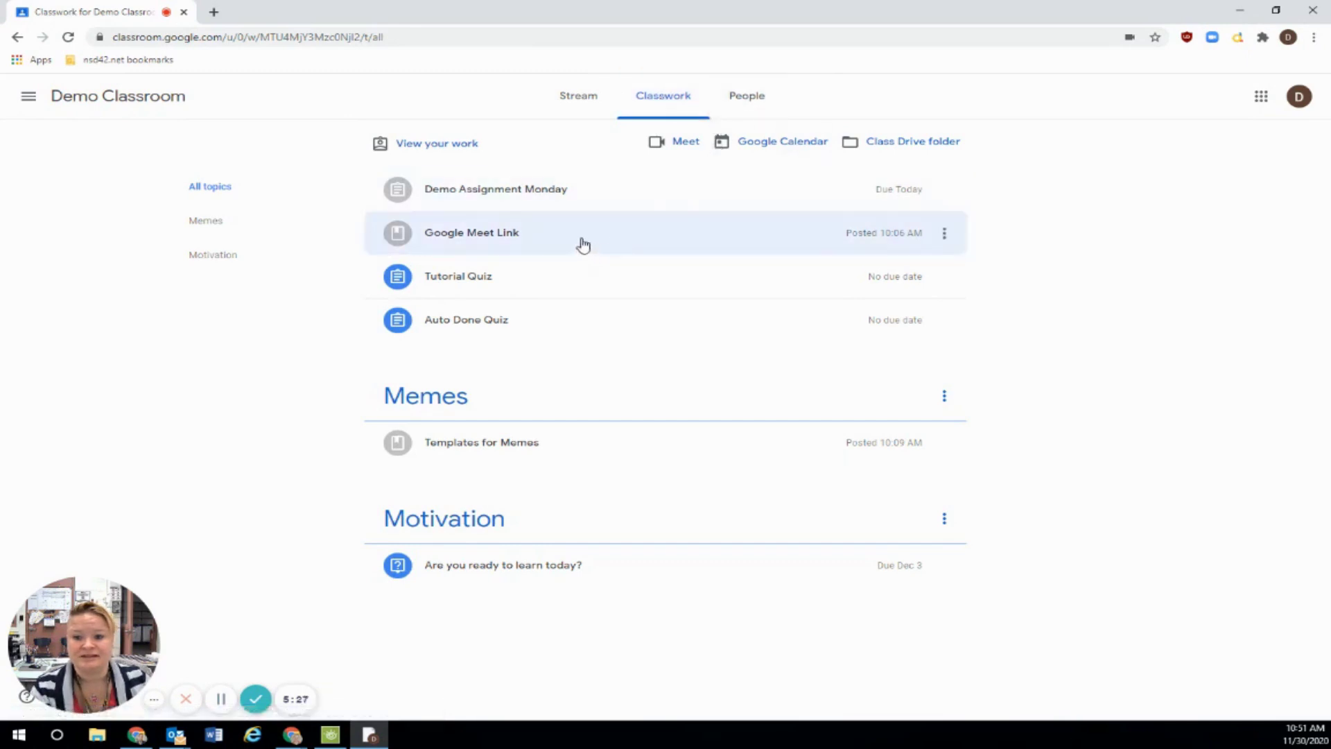
pyautogui.click(556, 232)
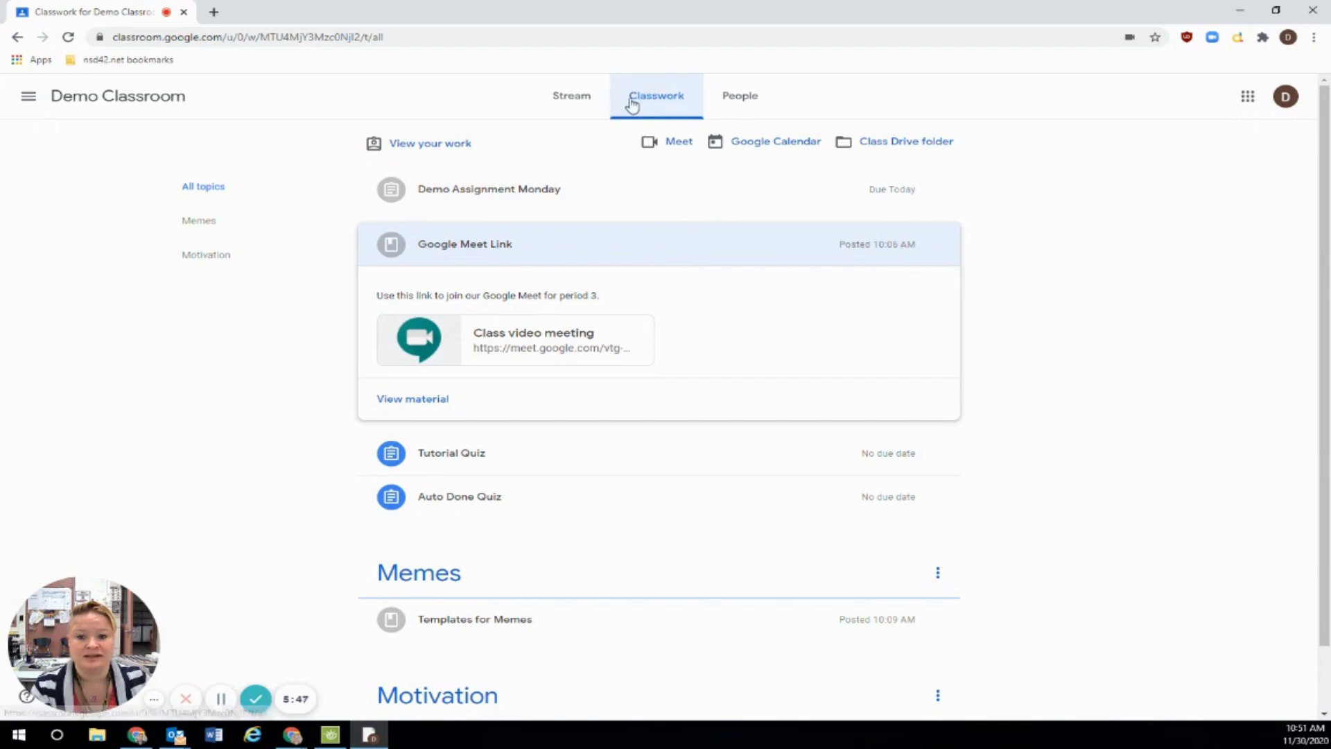
pyautogui.click(643, 244)
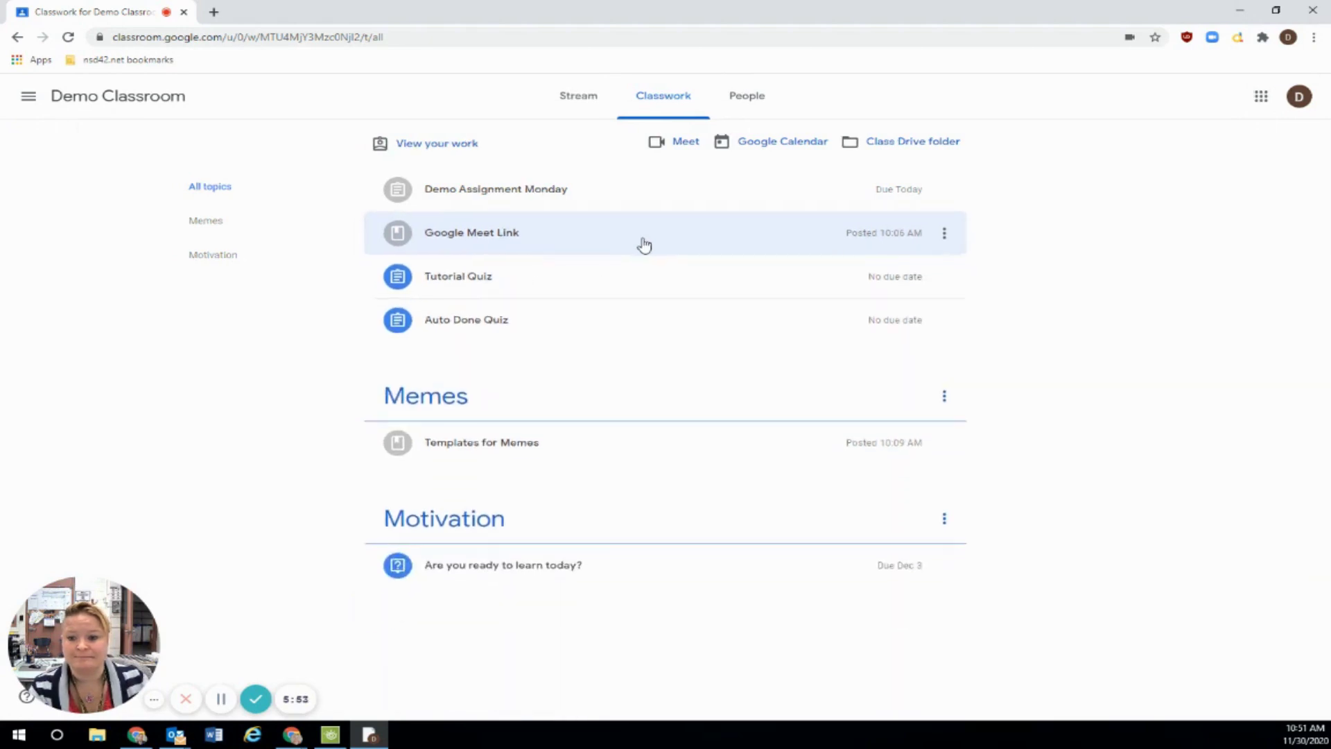
# Step: View the full "Templates for Memes" material under the Memes topic and return to the Demo Classroom stream
pyautogui.click(643, 444)
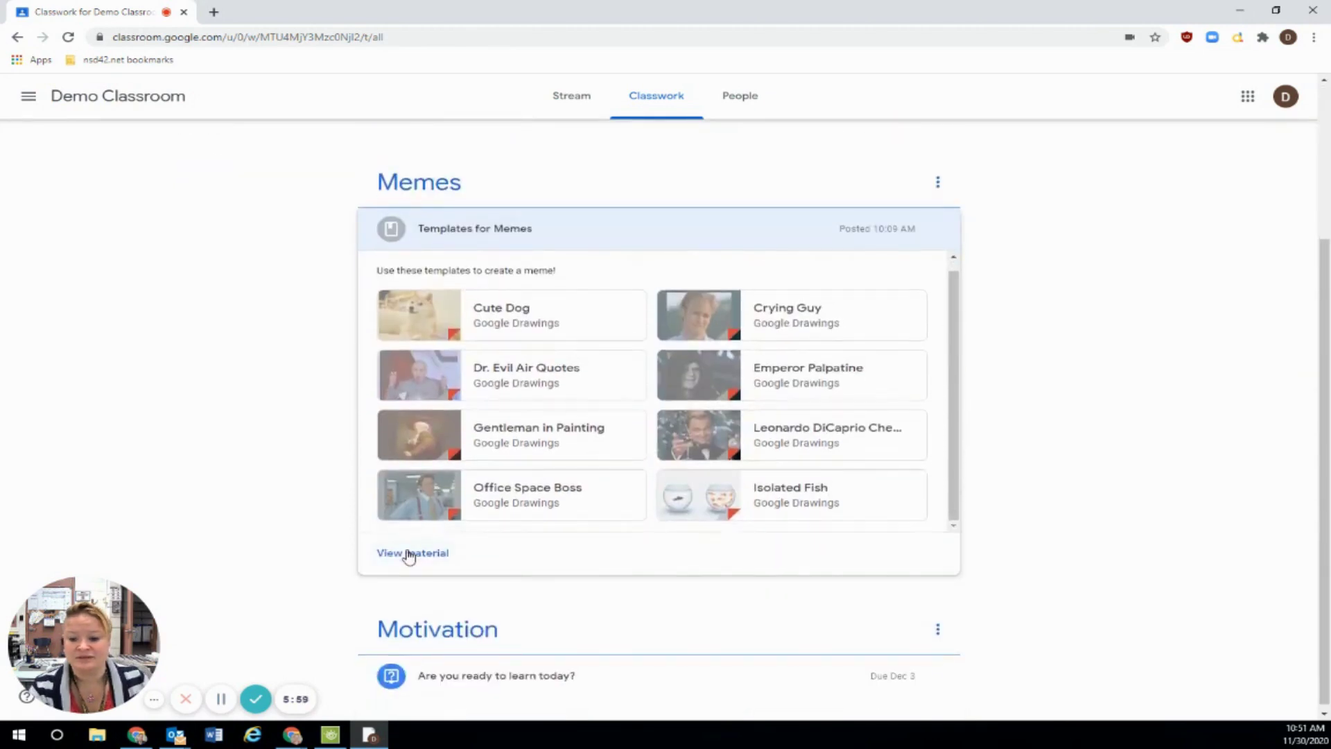
pyautogui.click(409, 553)
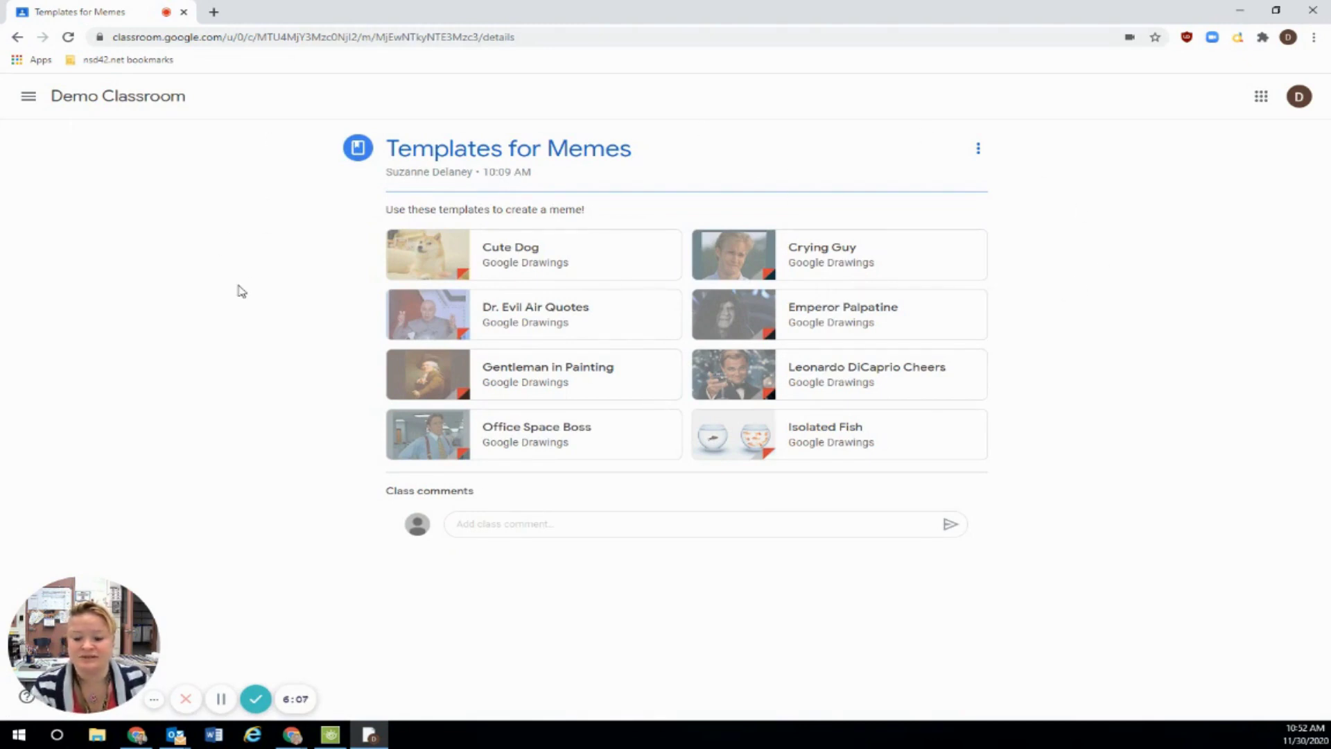
pyautogui.click(135, 100)
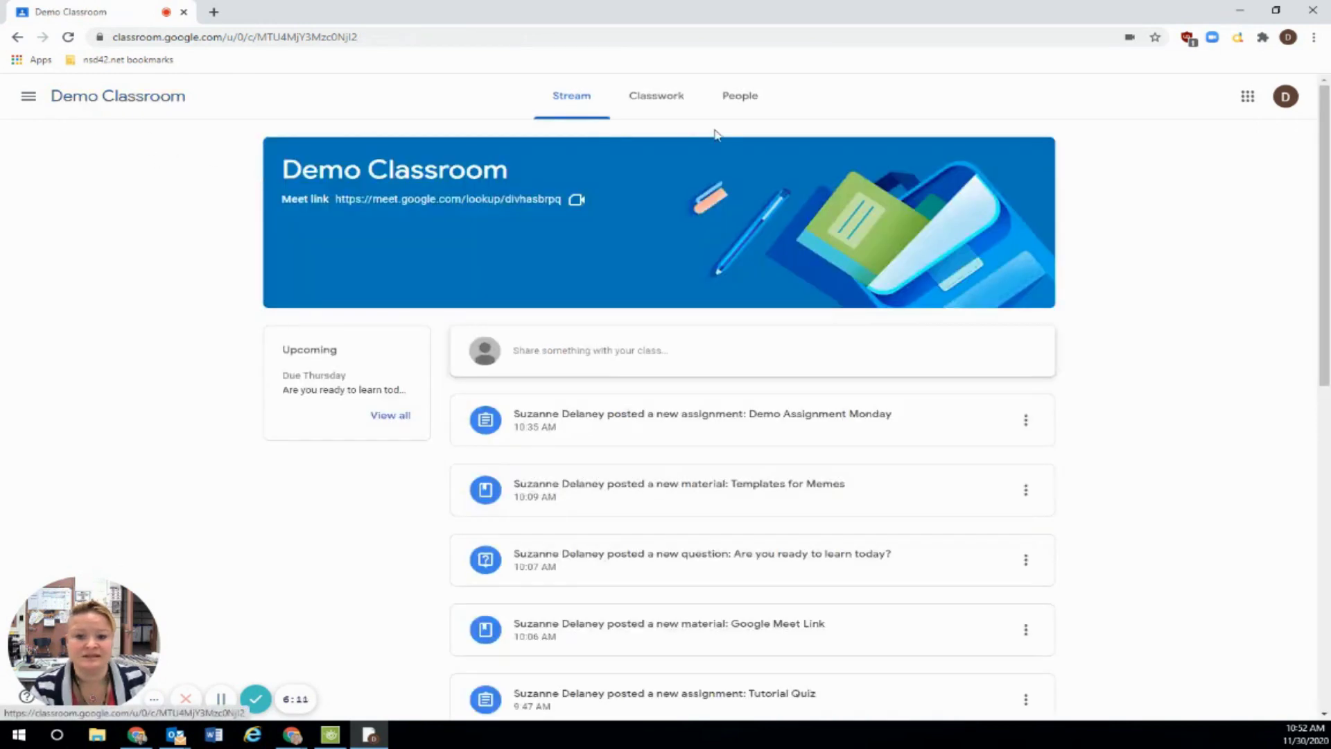
# Step: Open the "Tutorial Quiz" assignment from the classwork list and launch its attached "Colors" Google Form
pyautogui.click(650, 99)
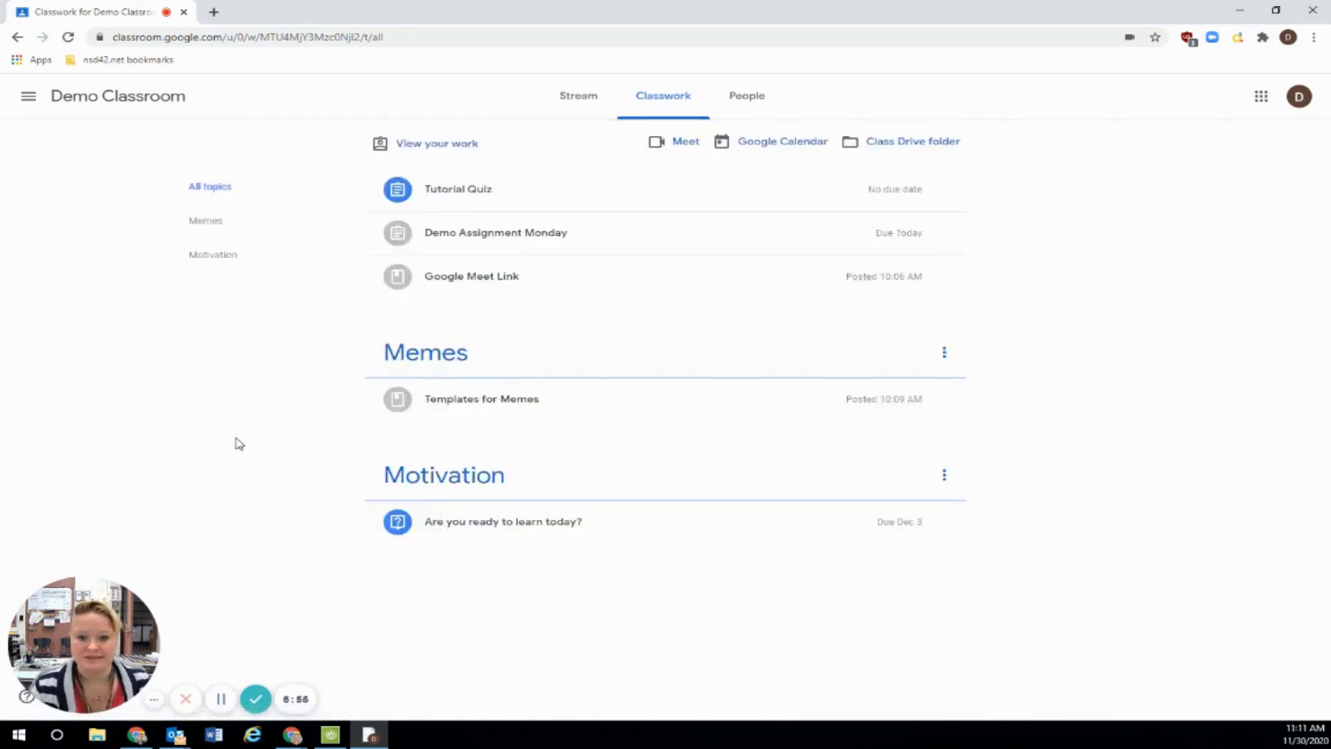
pyautogui.click(517, 199)
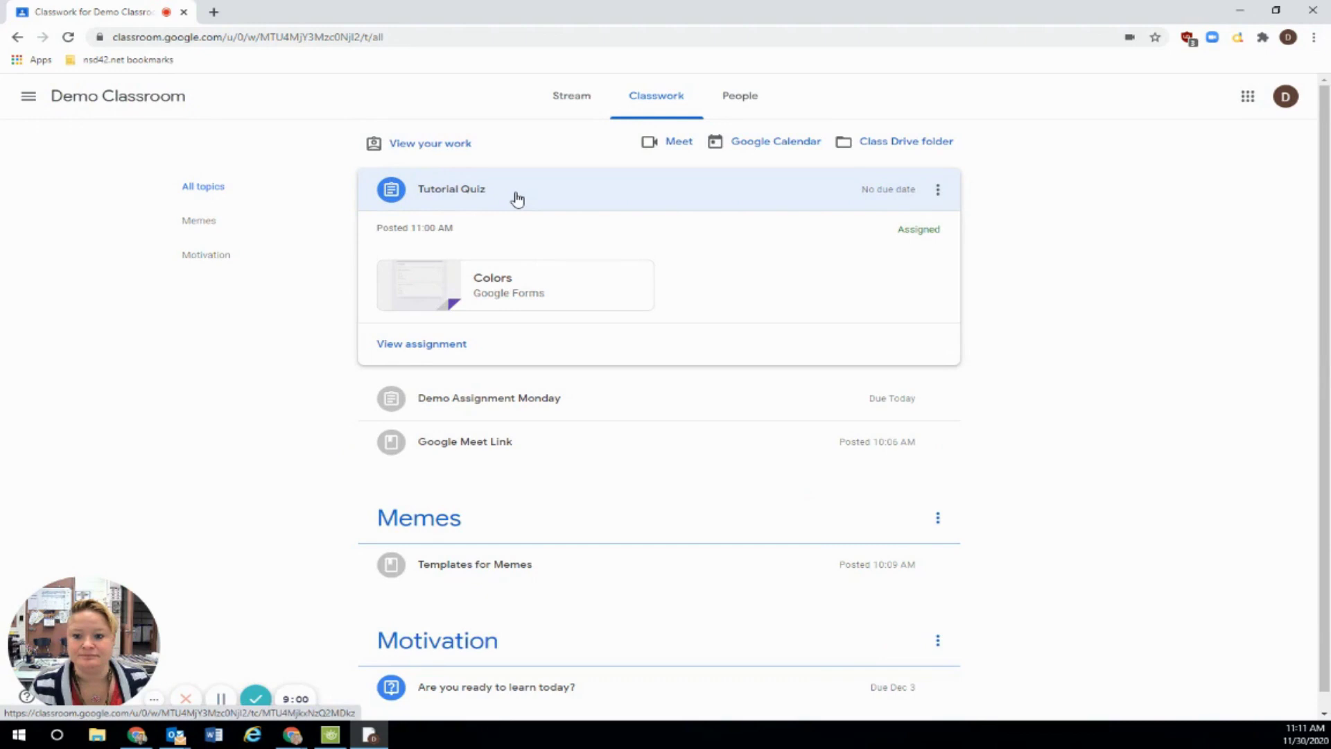
pyautogui.click(426, 349)
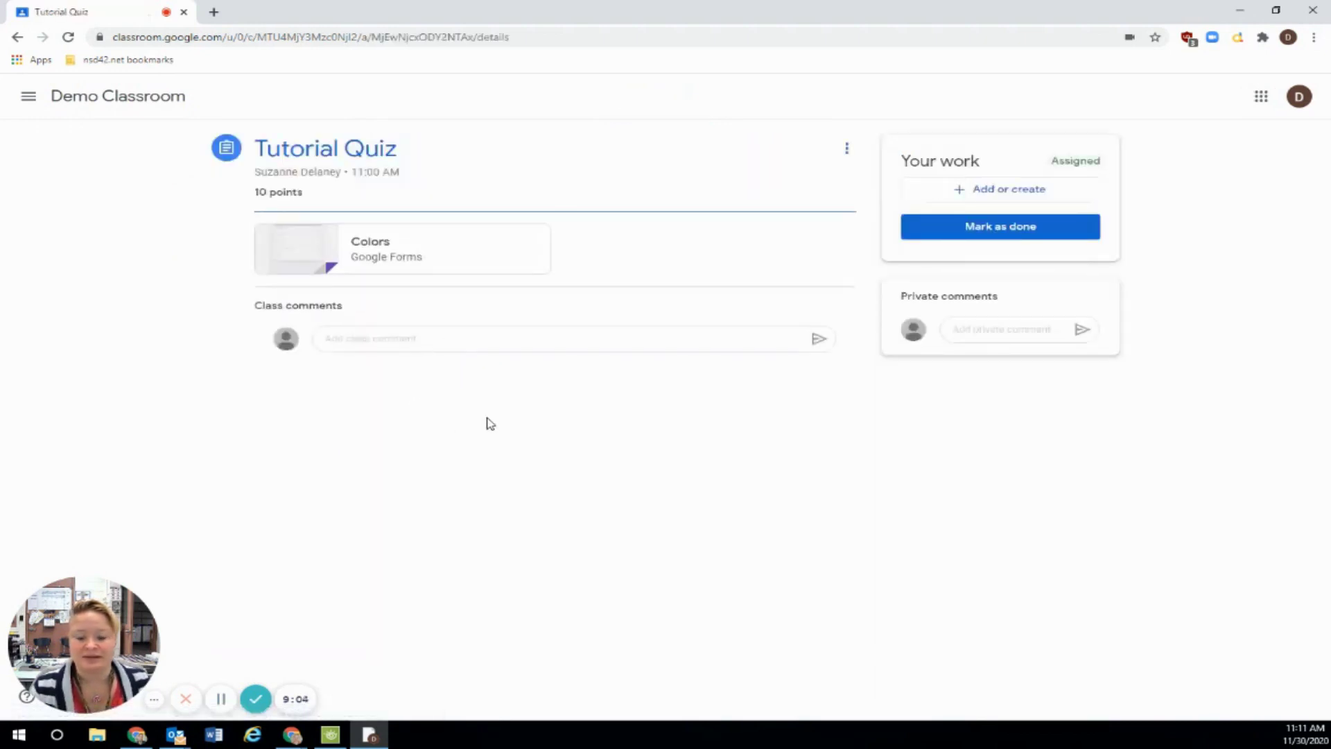
pyautogui.click(364, 244)
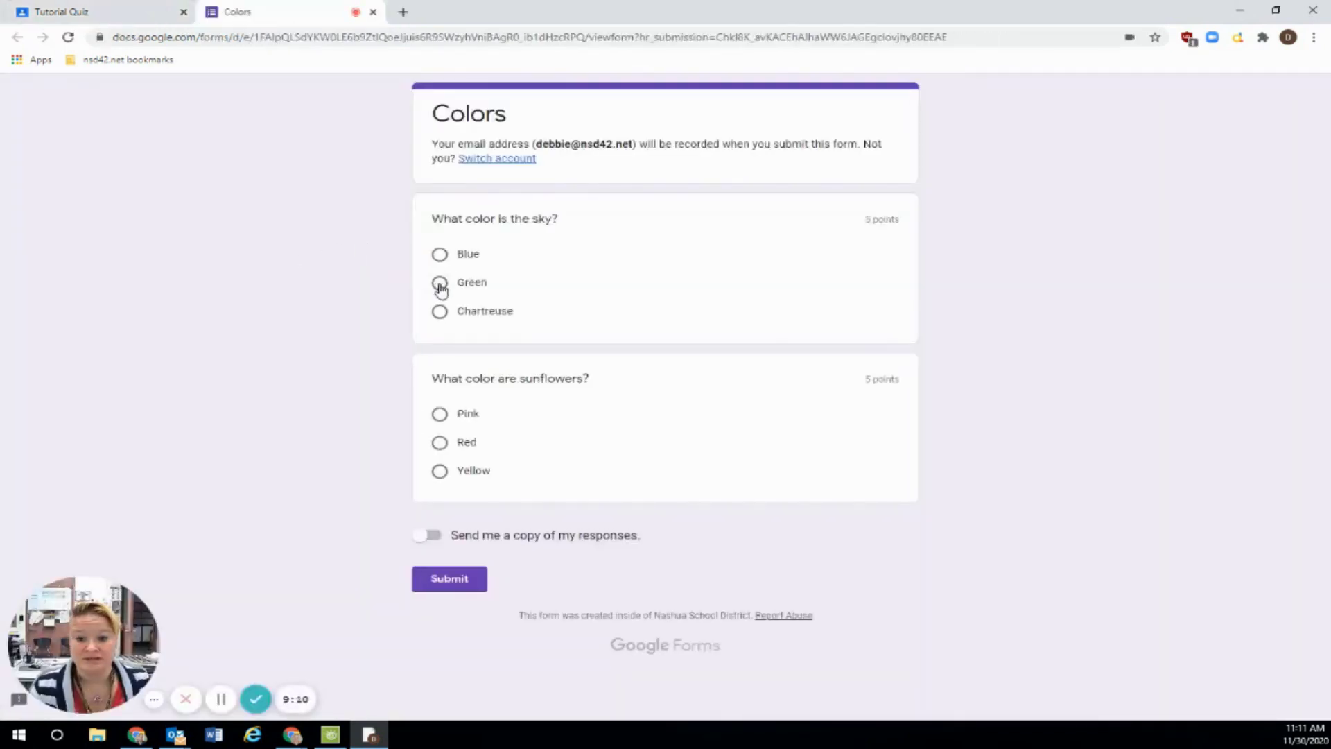
# Step: Answer Blue for the sky and Yellow for sunflowers, submit the Colors quiz and close the form
pyautogui.click(440, 255)
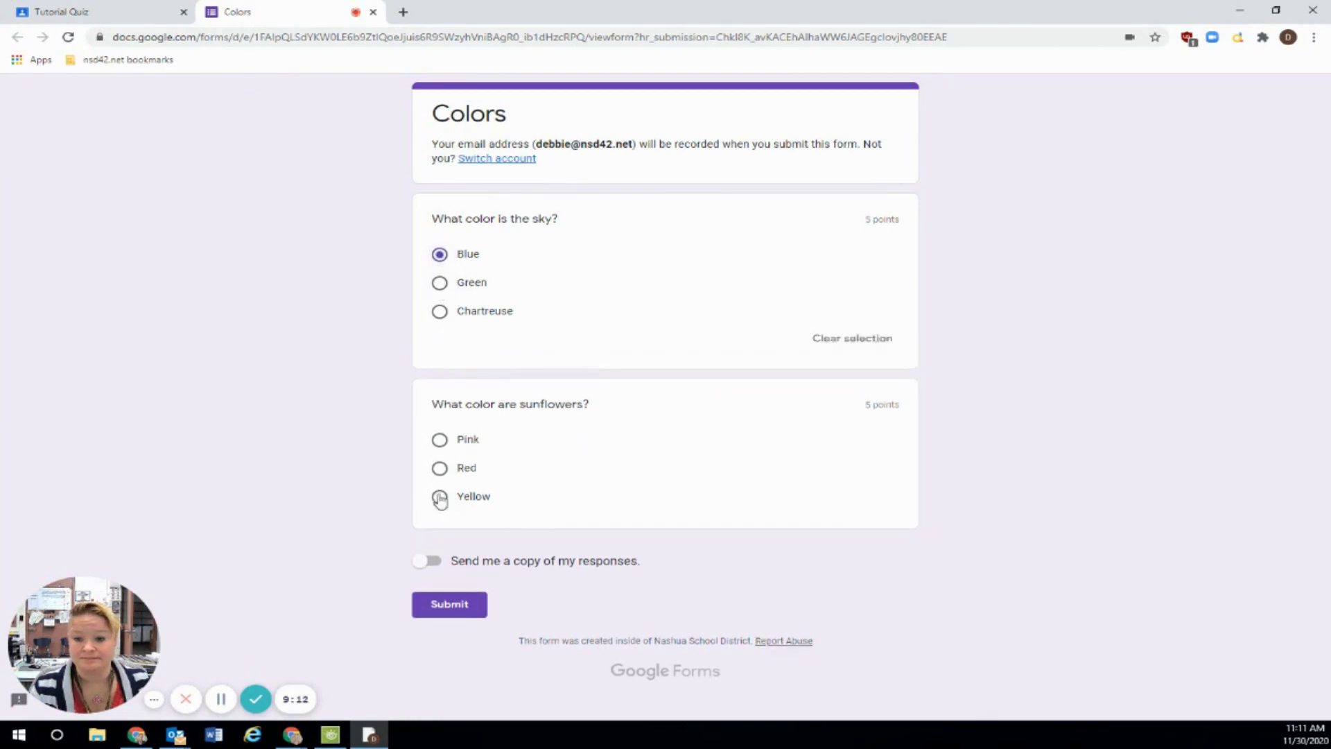
pyautogui.click(439, 496)
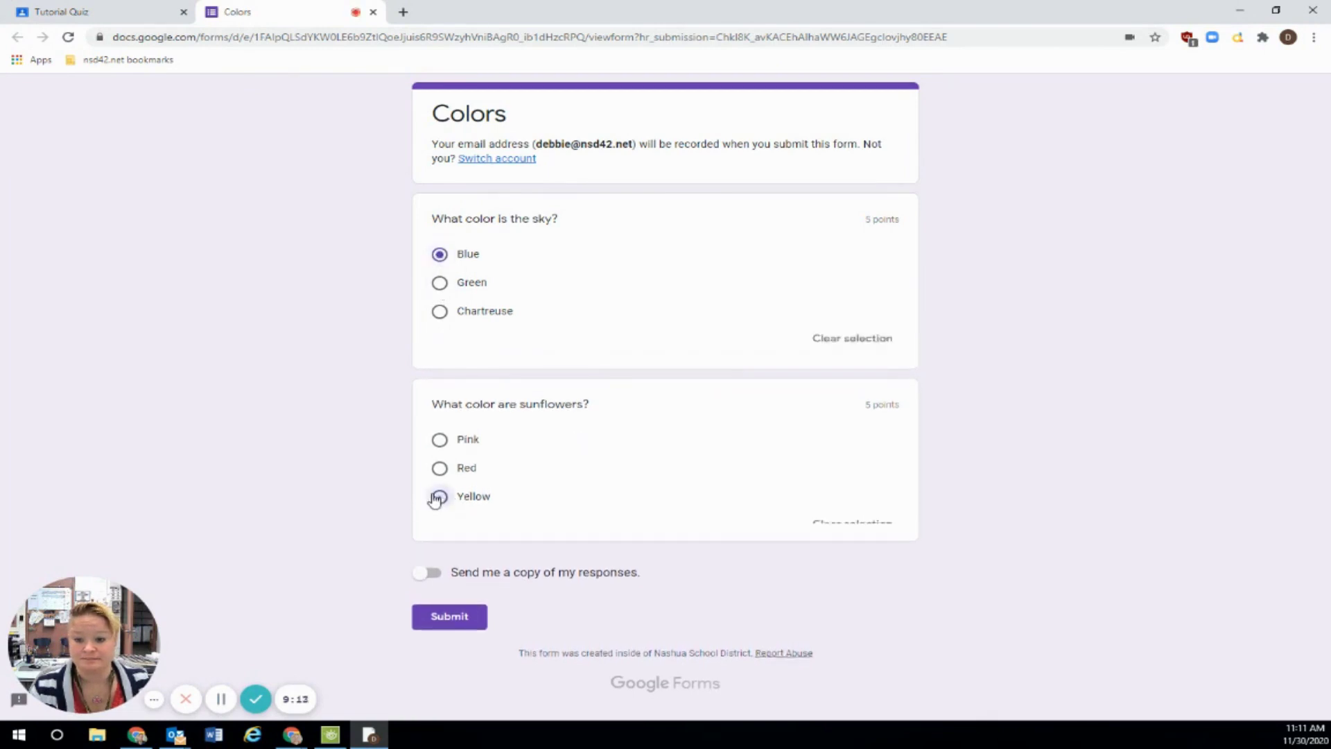
pyautogui.click(461, 634)
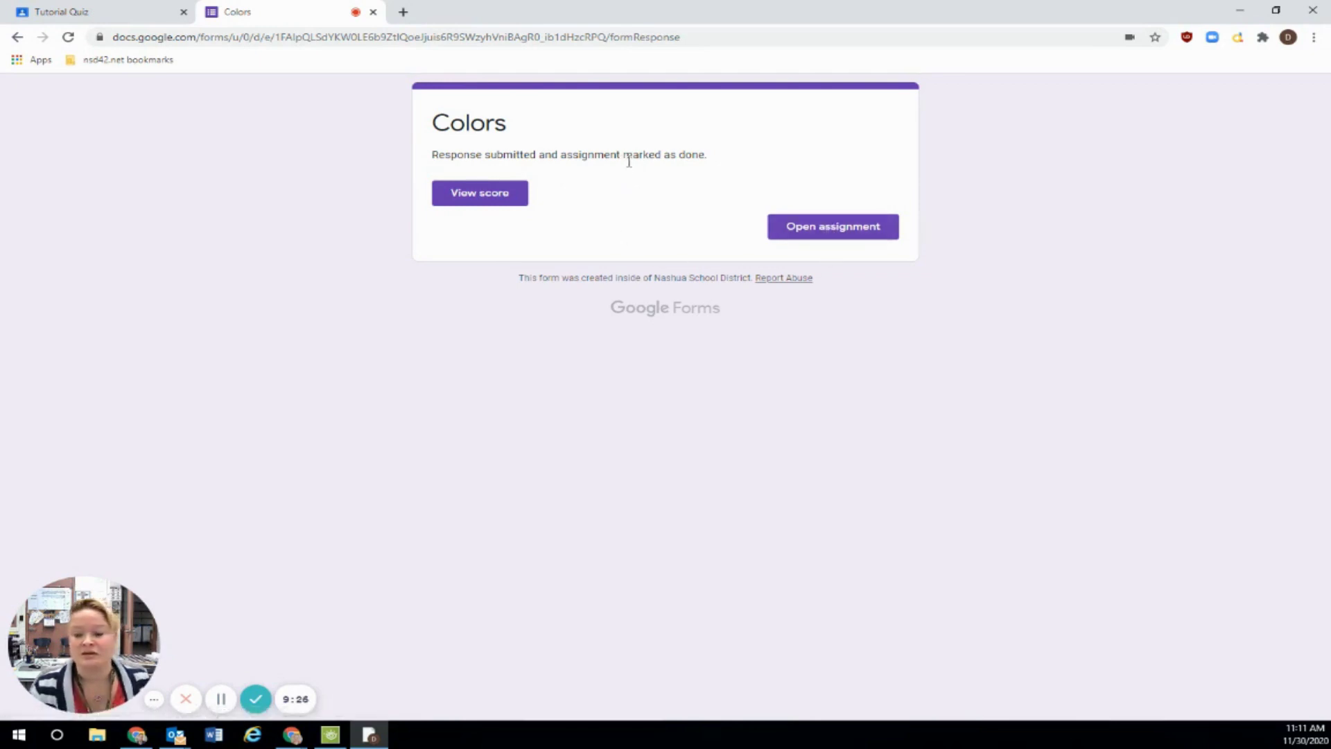
pyautogui.click(374, 12)
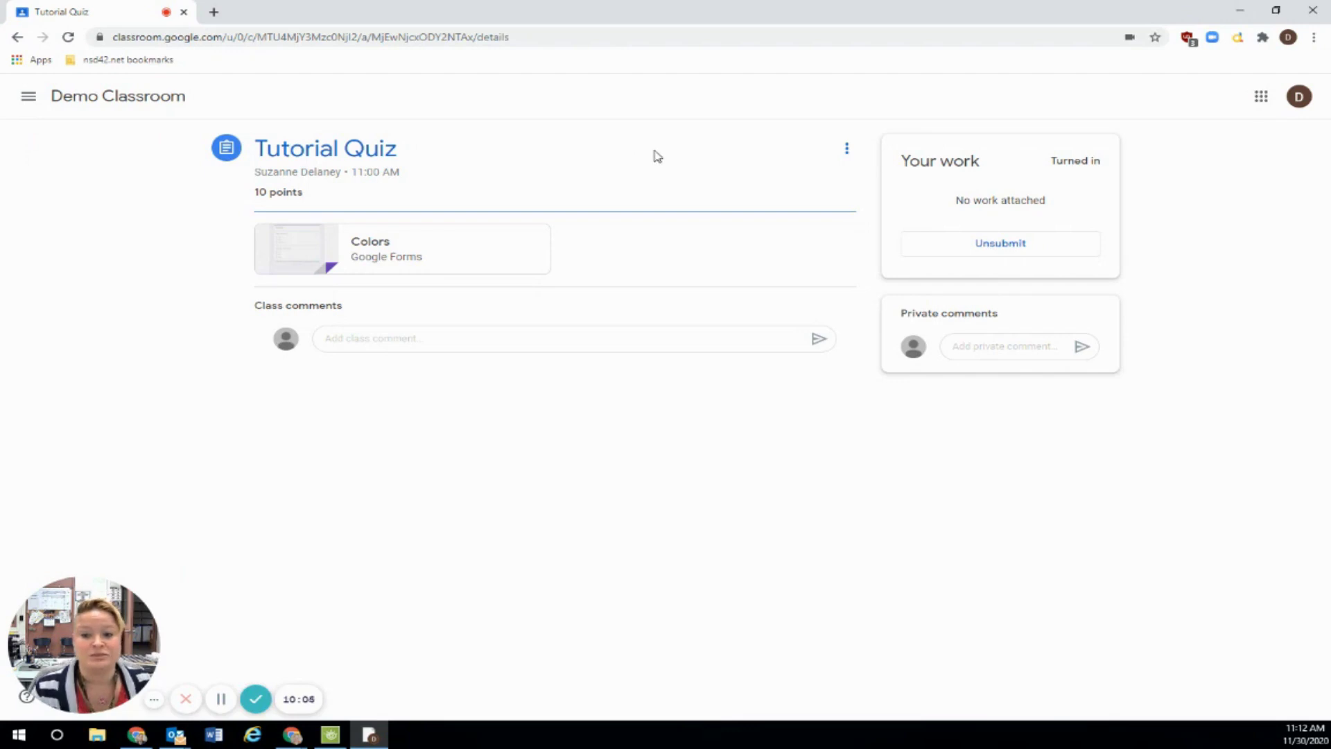
# Step: Open the full page of the question "Are you ready to learn today?" under the Motivation topic in the classwork
pyautogui.click(132, 101)
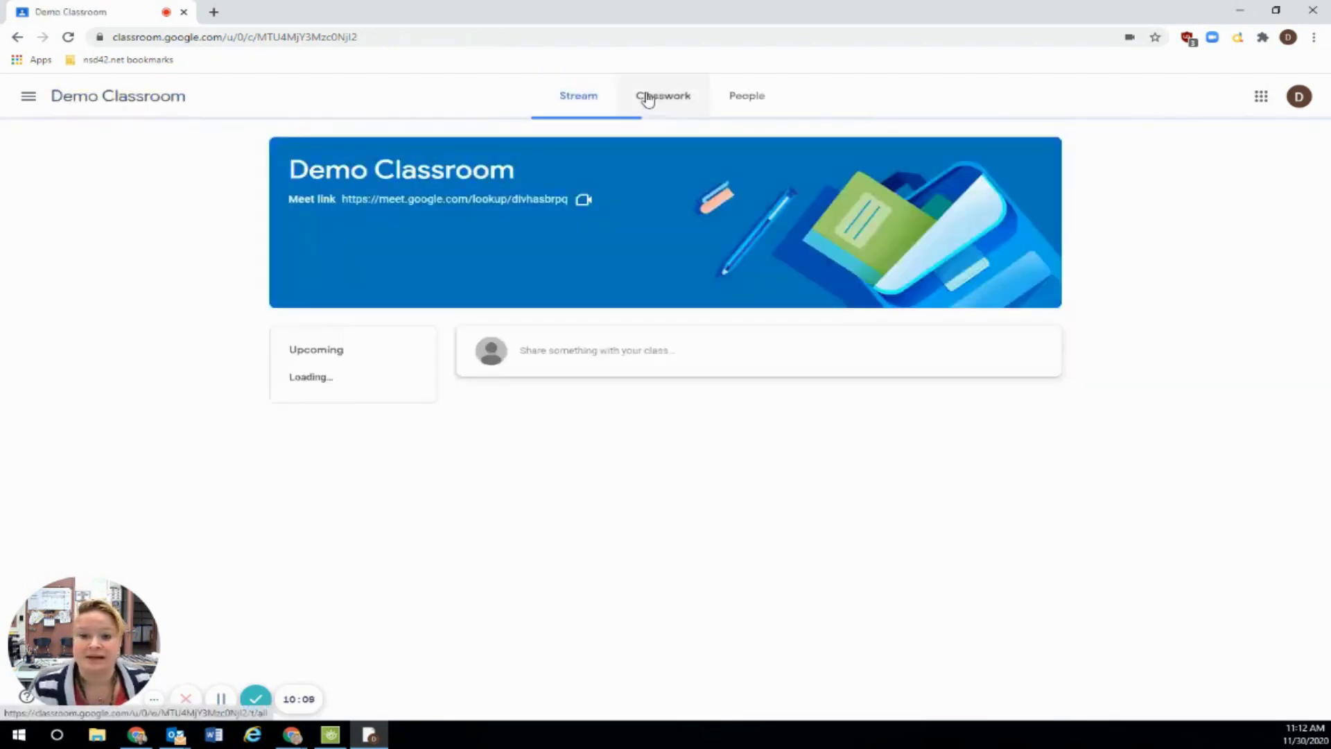
pyautogui.click(643, 96)
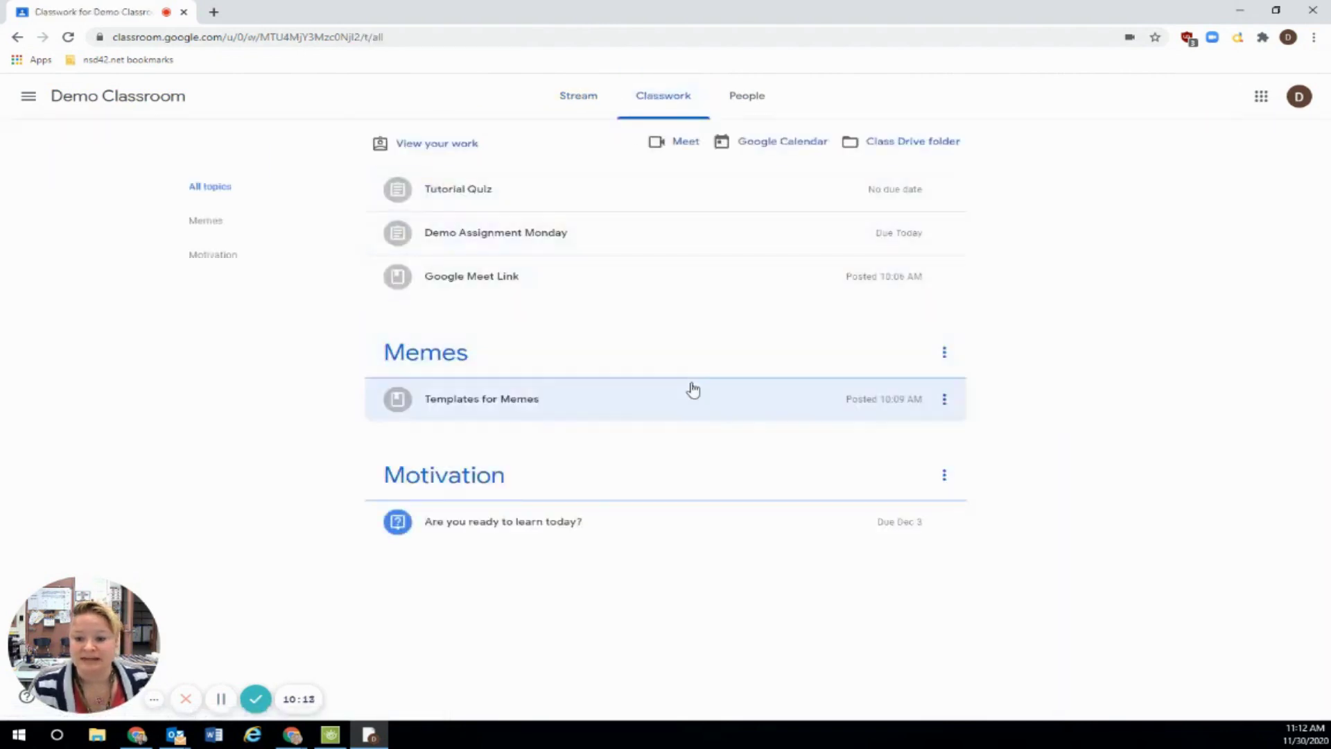
pyautogui.click(552, 531)
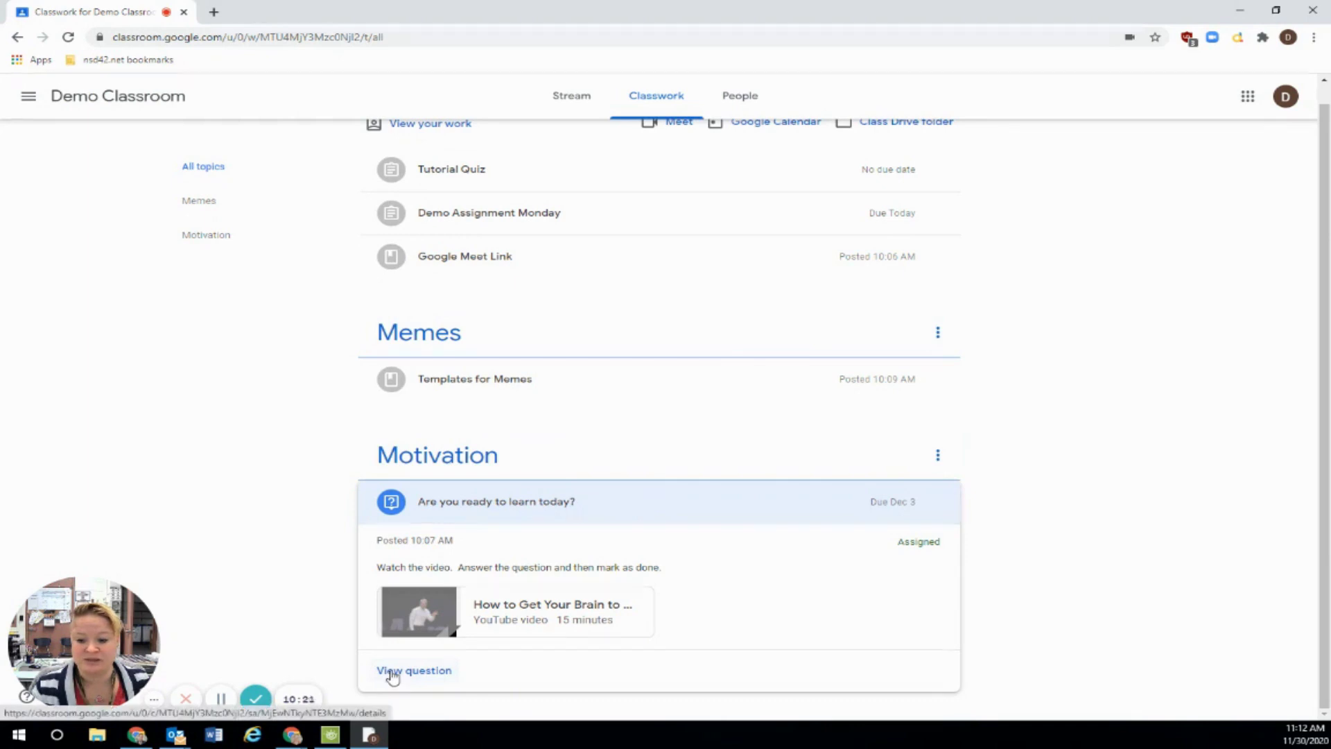
pyautogui.click(392, 671)
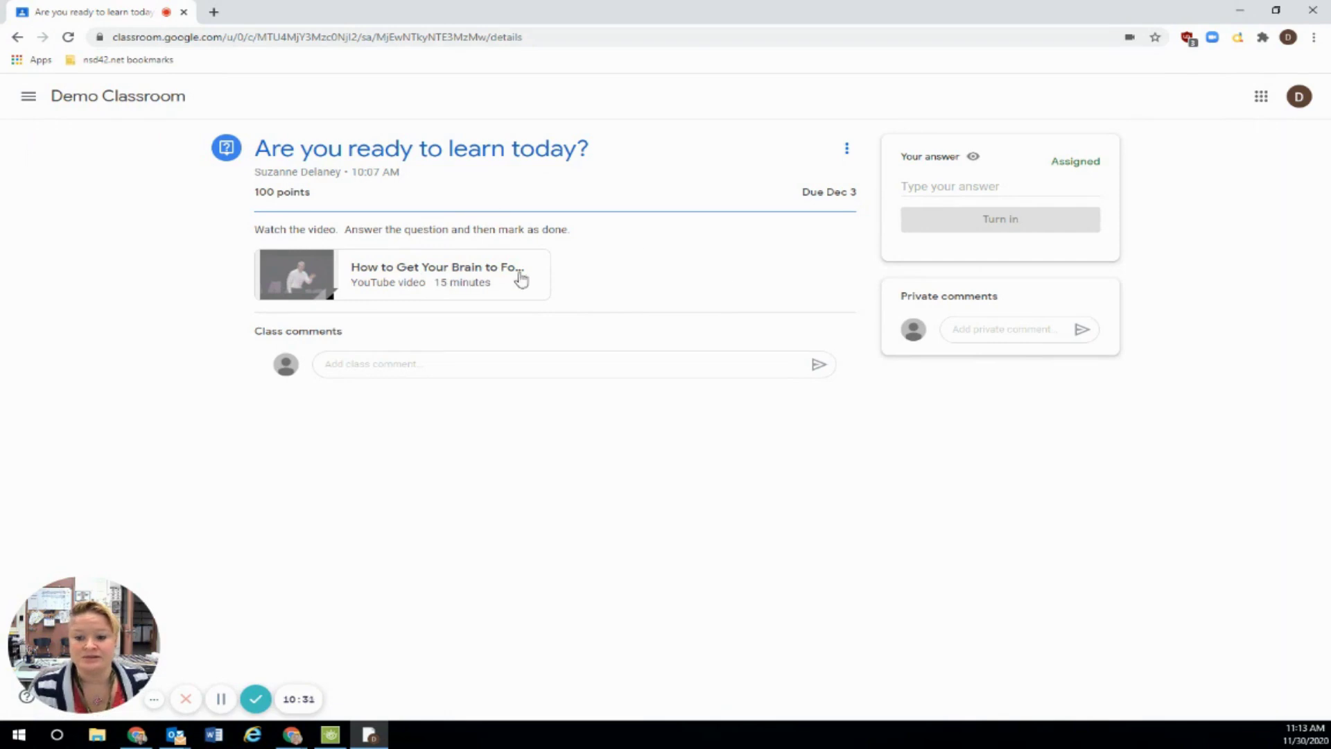
# Step: Answer the question with "Absolutely!" and turn it in, confirming the submission
pyautogui.click(979, 186)
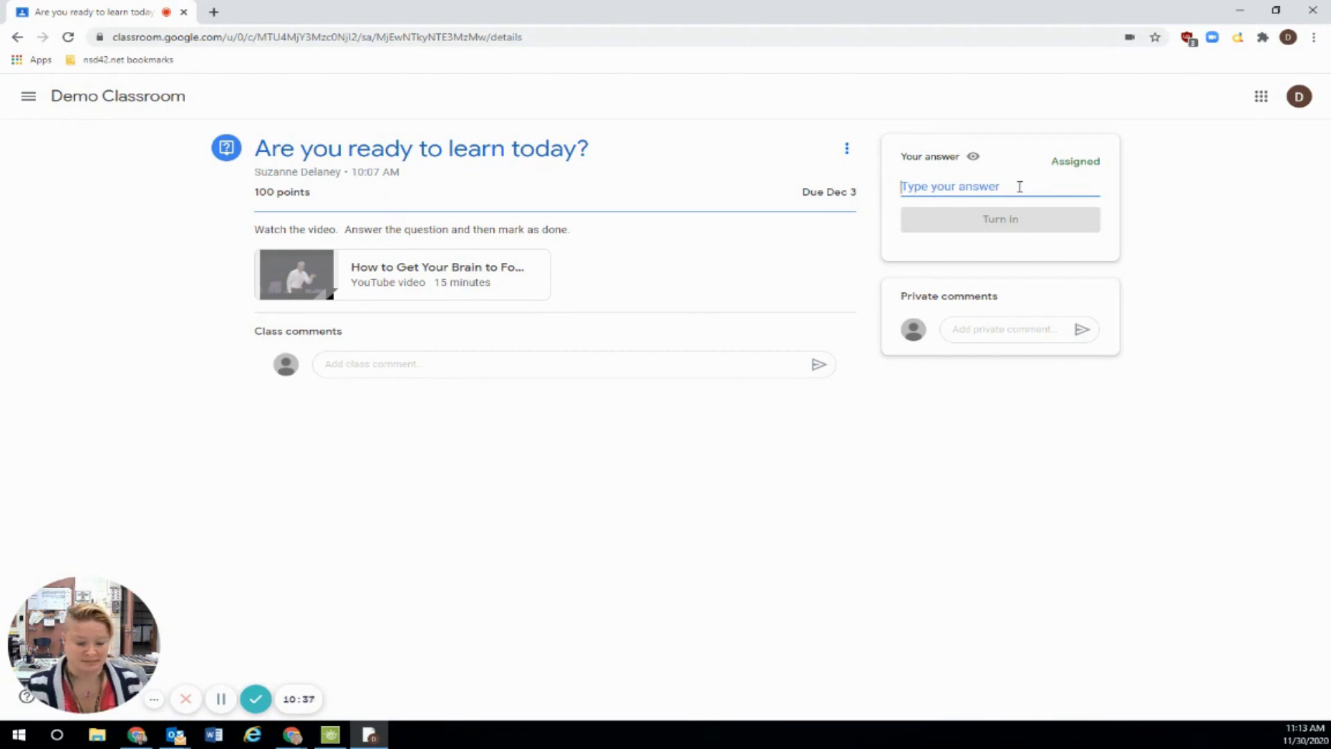
pyautogui.write('Ab')
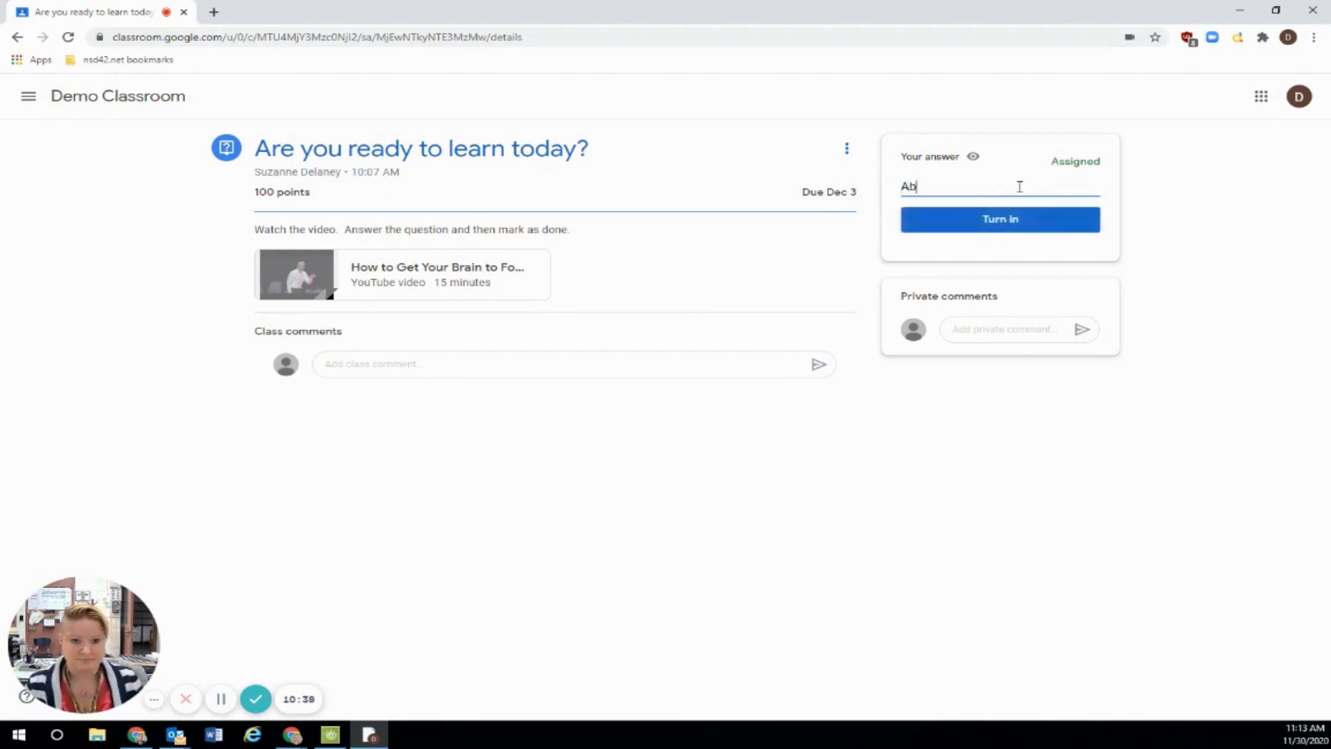
pyautogui.write('solutely!')
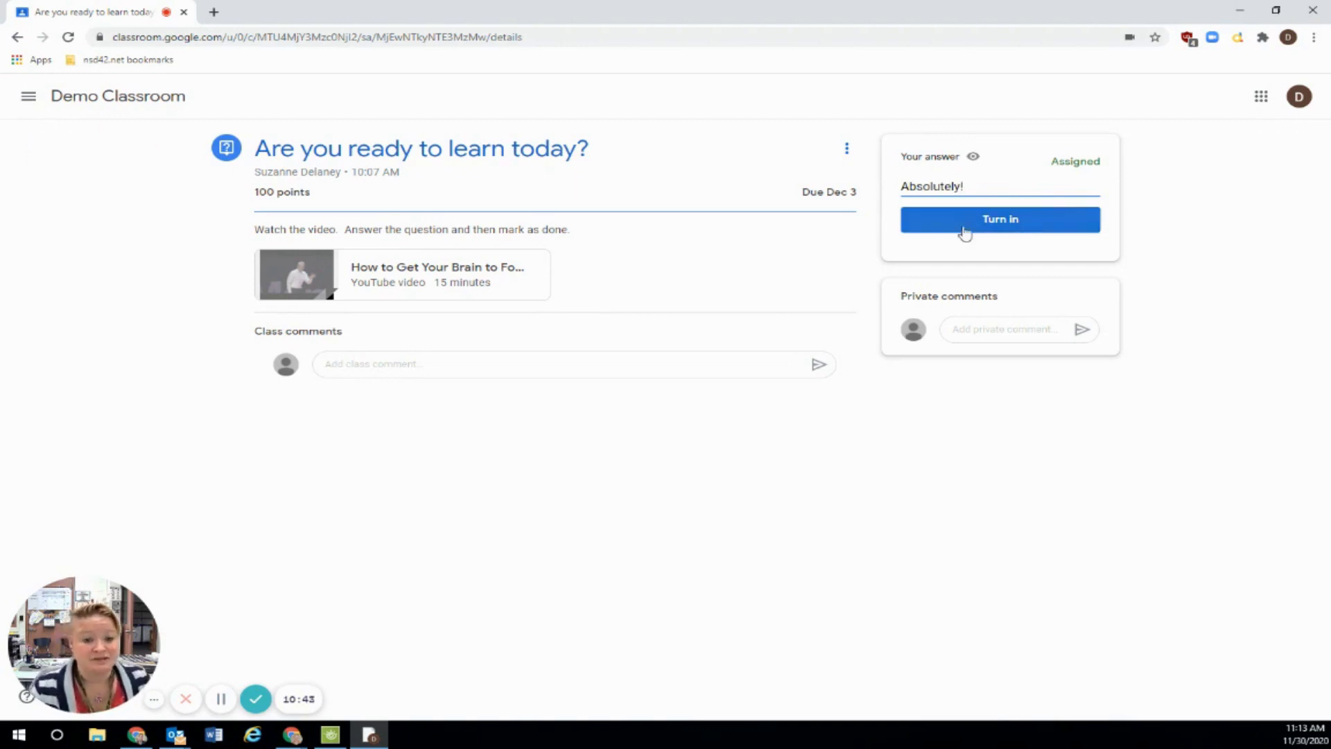
pyautogui.click(1016, 220)
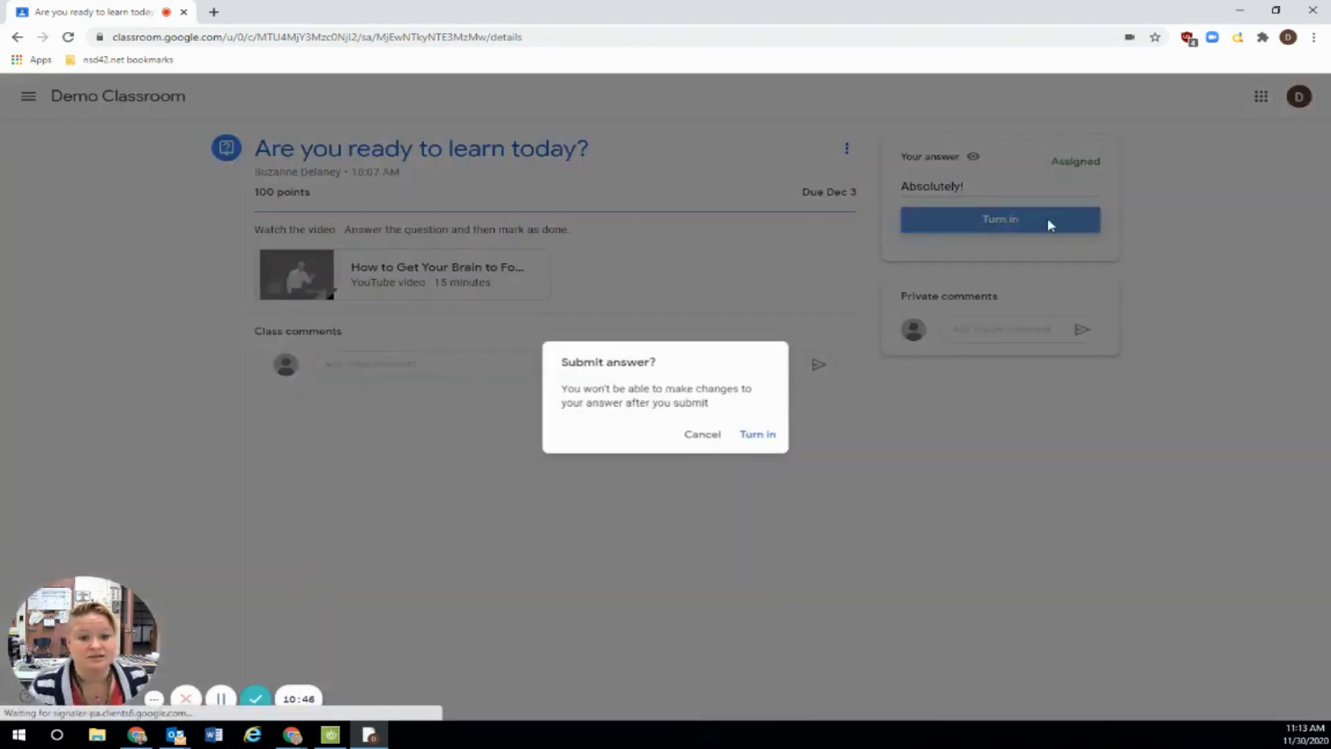
pyautogui.click(753, 435)
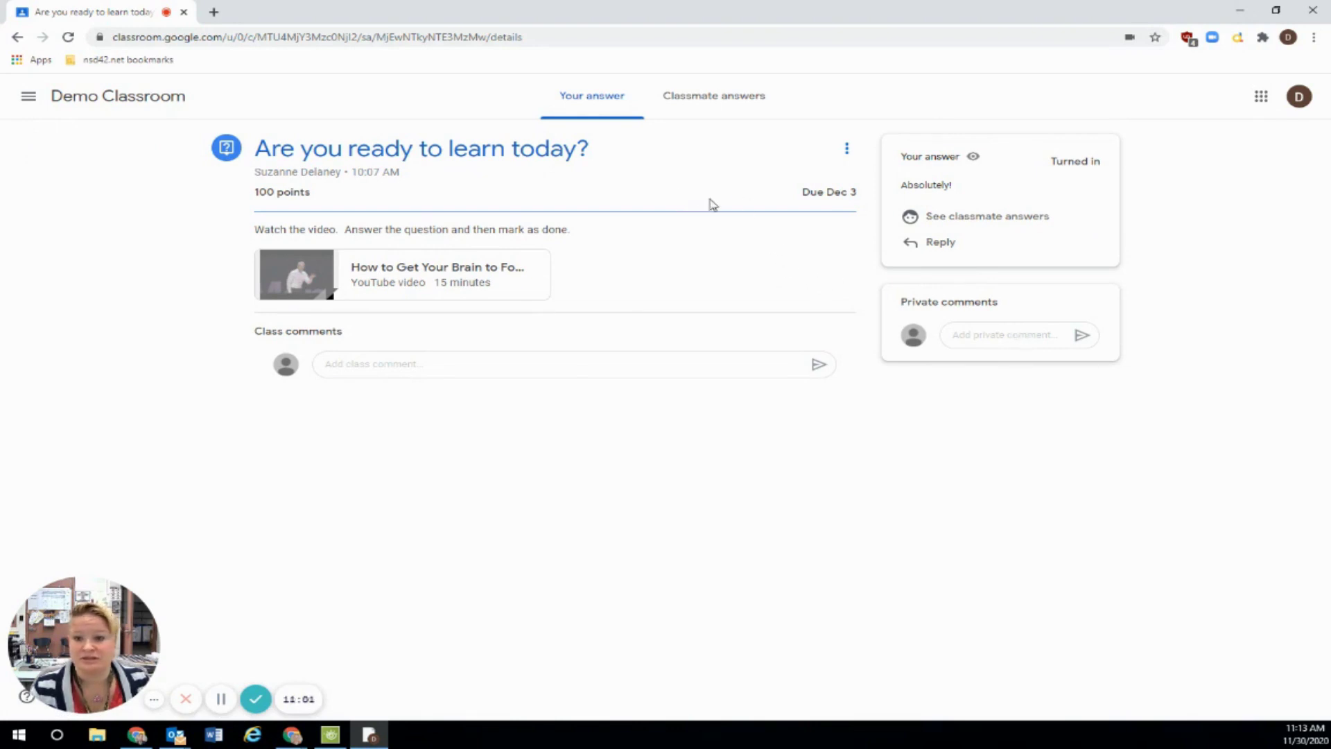
# Step: Open the student's own work overview from the classwork and filter it by Assigned, followed by Returned
pyautogui.click(164, 104)
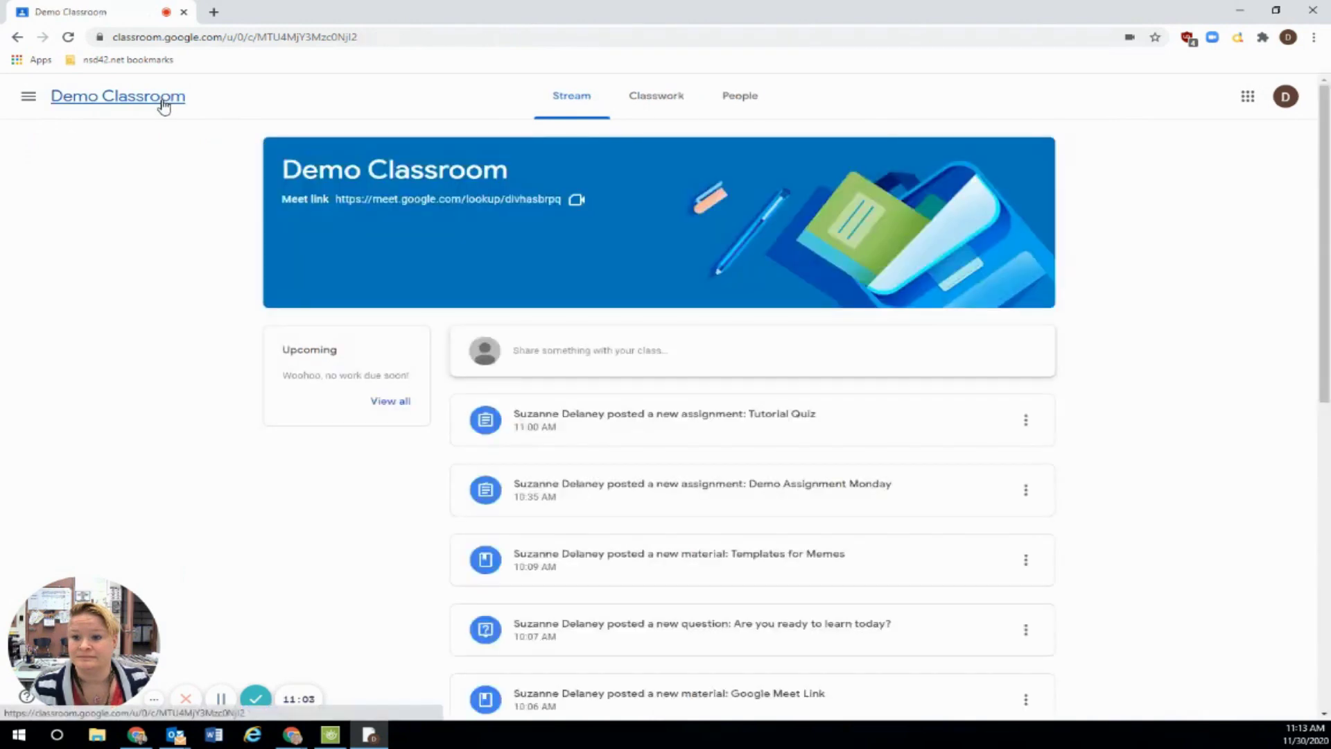
pyautogui.click(675, 105)
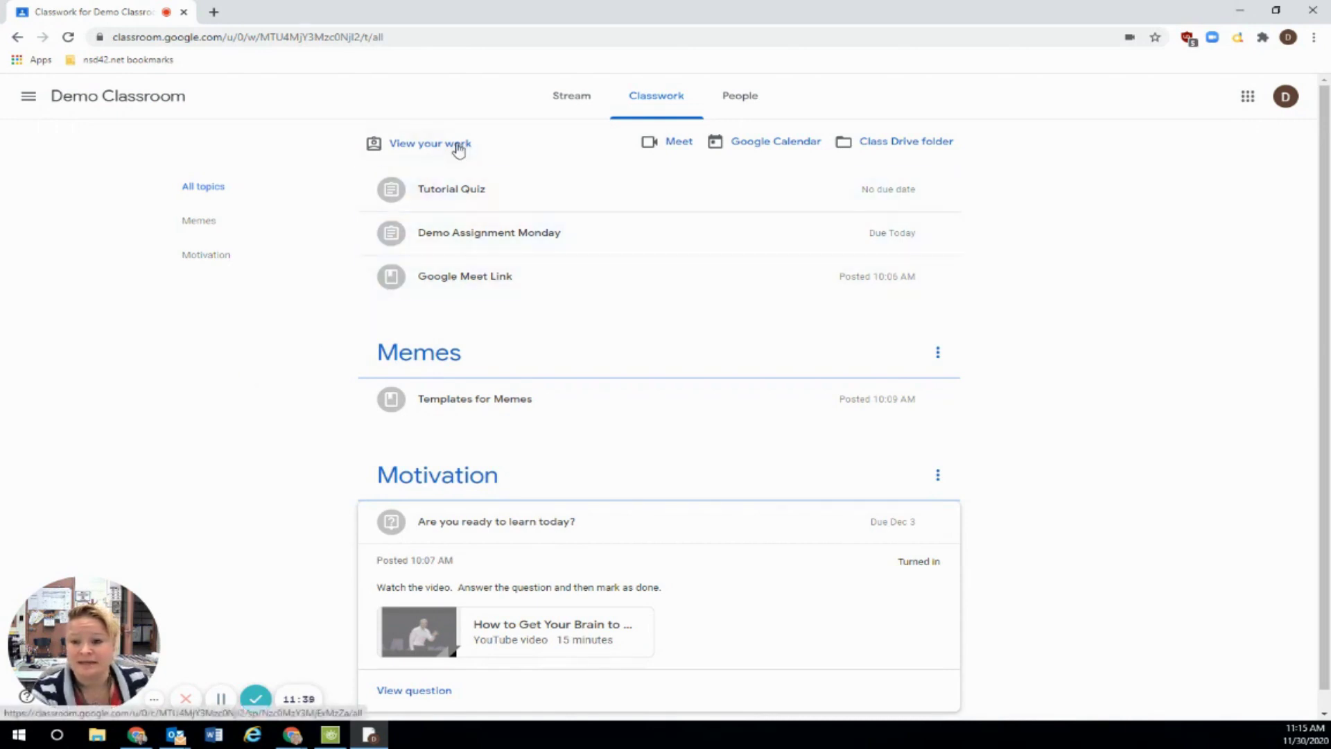
pyautogui.click(430, 145)
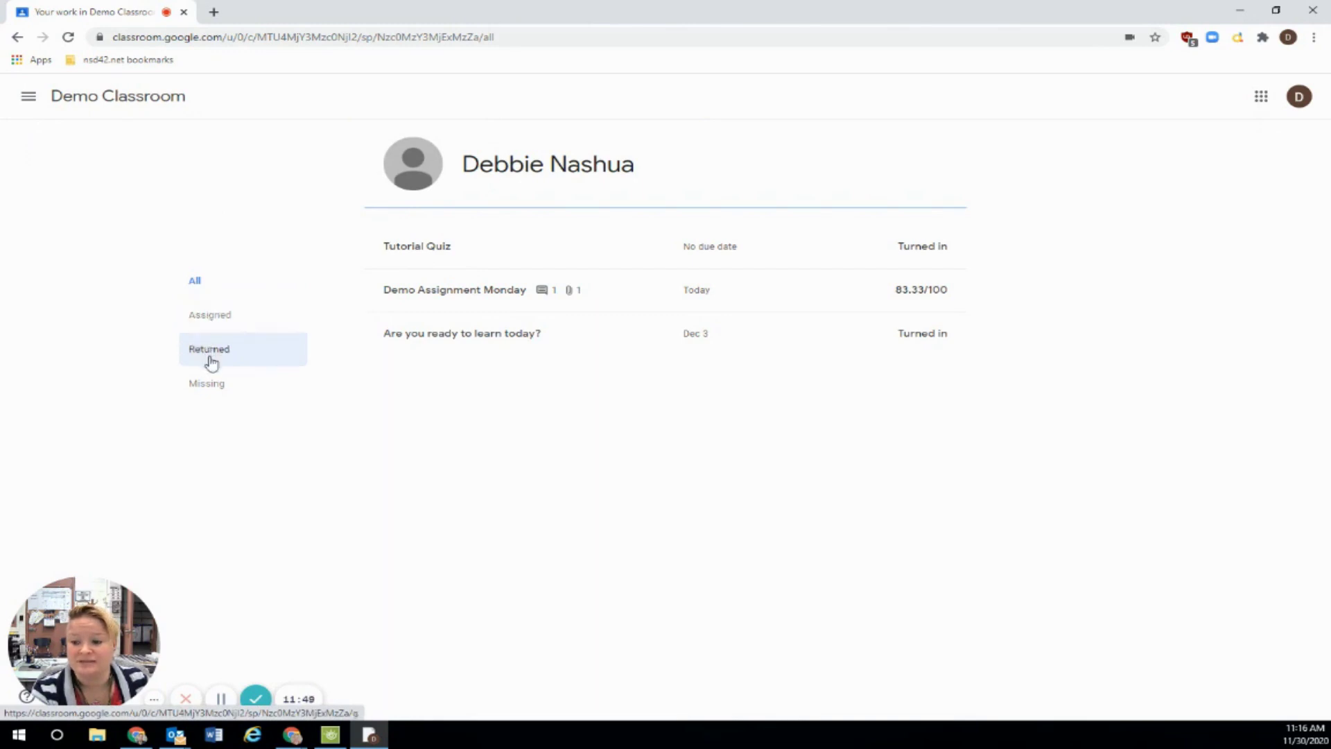
pyautogui.click(214, 318)
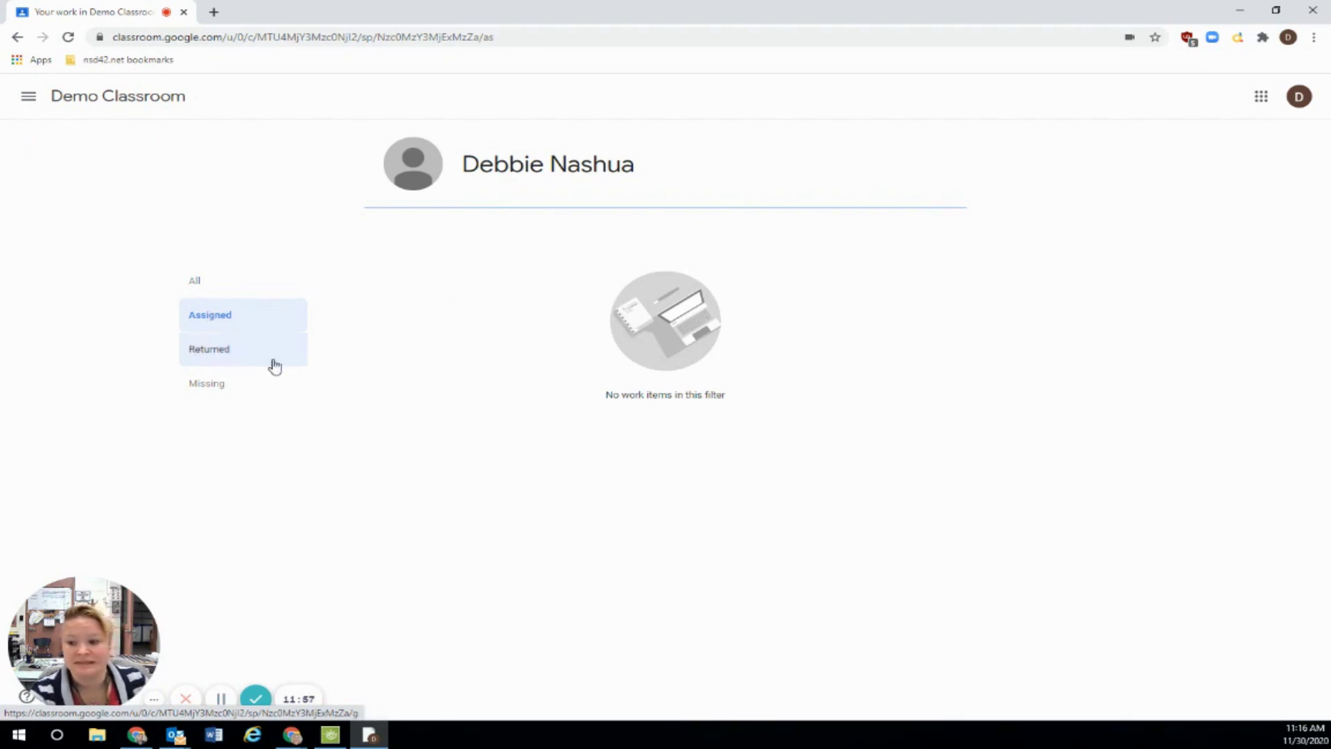
pyautogui.click(202, 357)
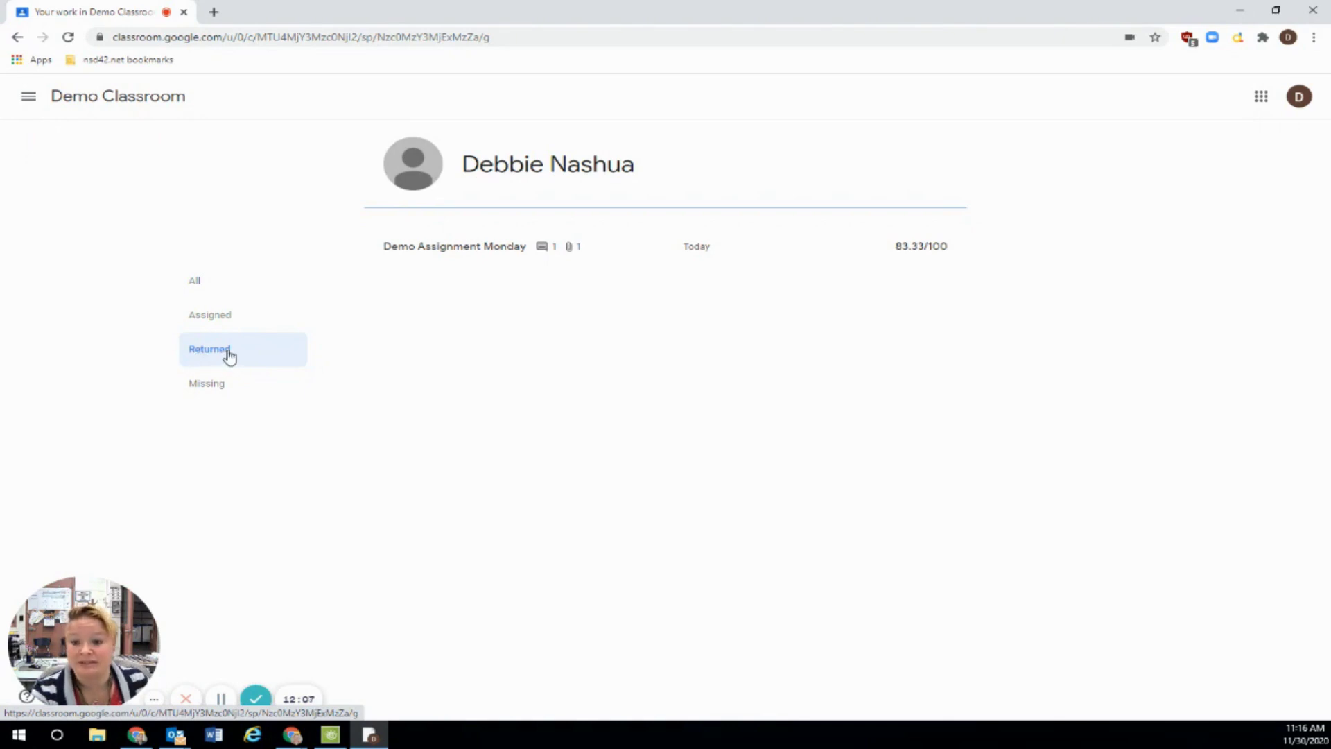
# Step: View the returned "Demo Assignment Monday" details and rubric, check the attached document for teacher comments, and close the document
pyautogui.click(484, 254)
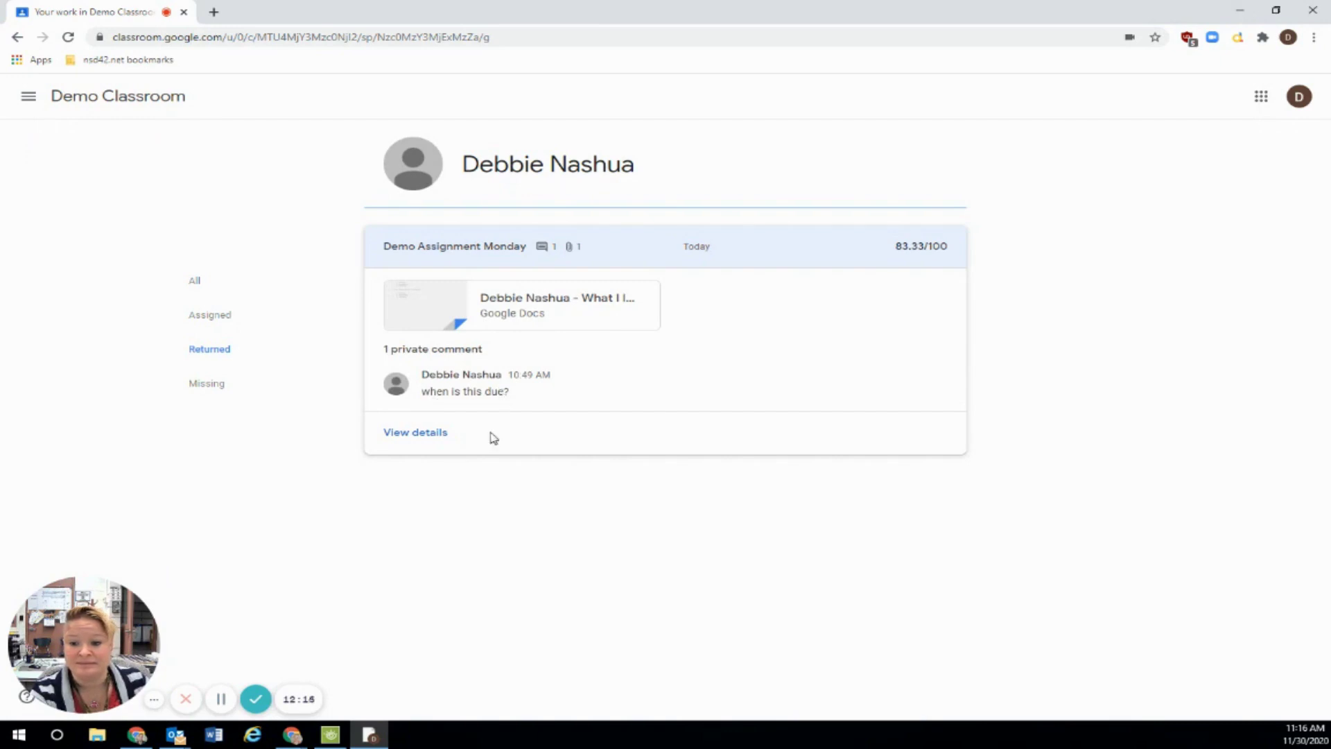
pyautogui.click(417, 432)
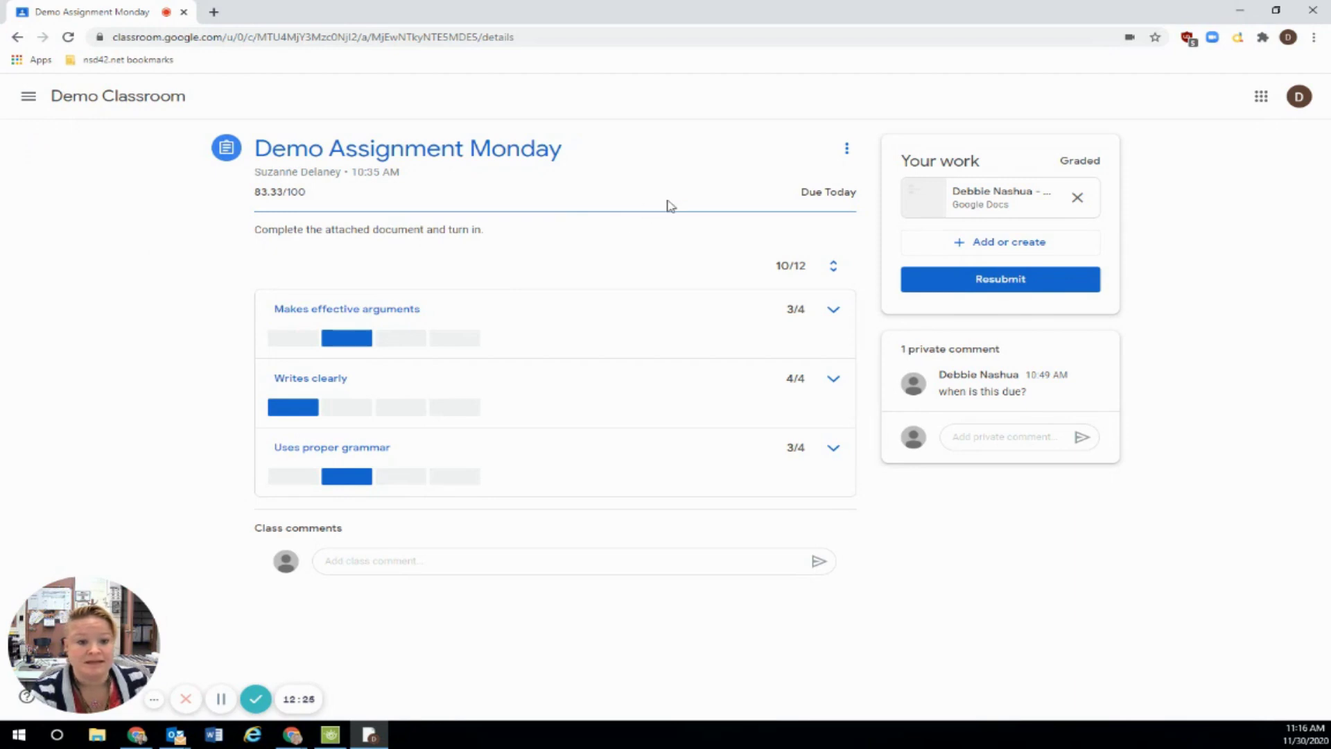
pyautogui.click(990, 199)
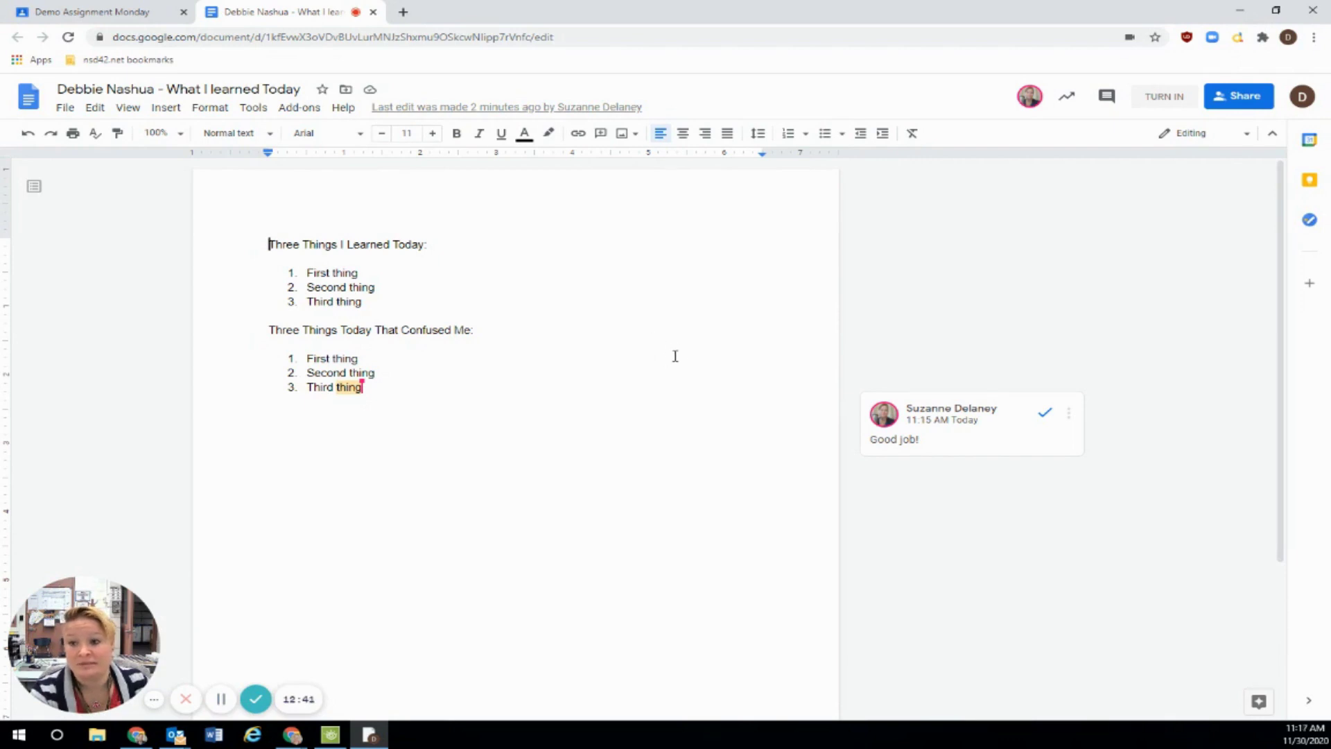
pyautogui.click(374, 13)
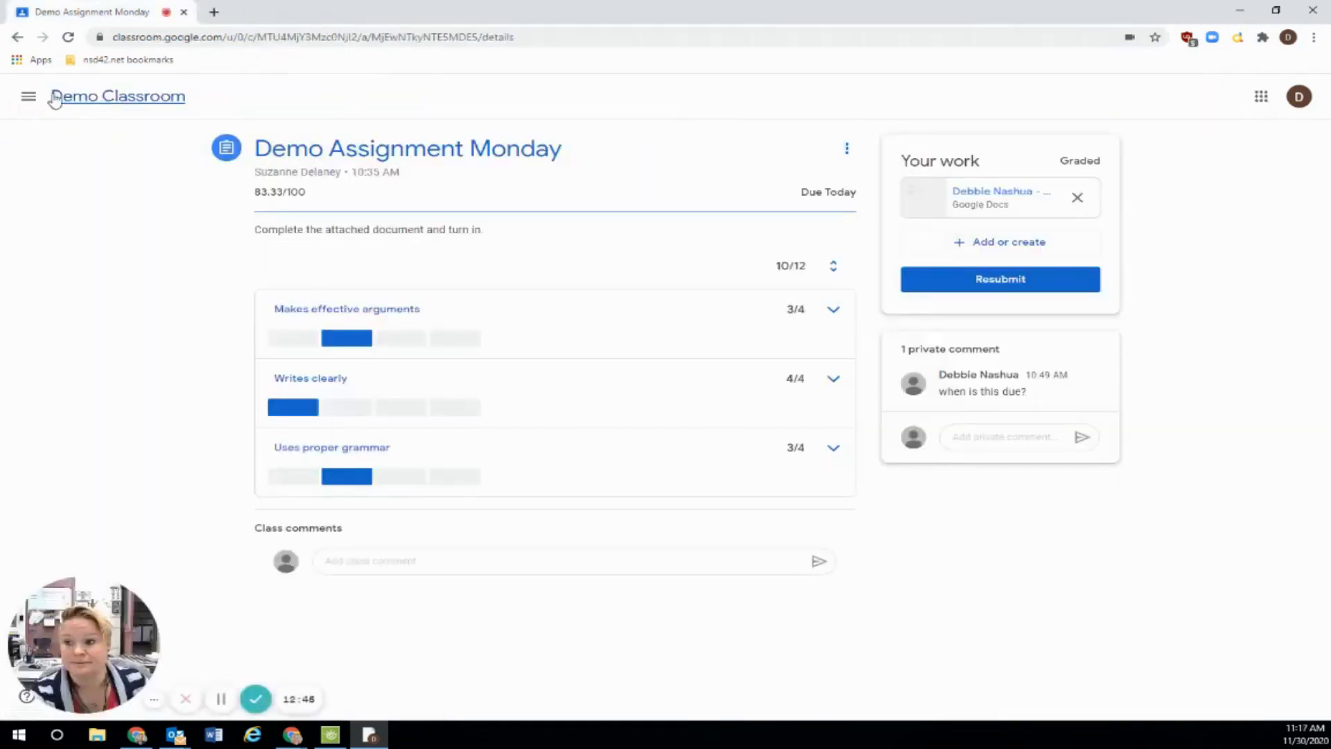
# Step: Return to the student's work overview, filter it by Missing and switch back to All
pyautogui.click(18, 37)
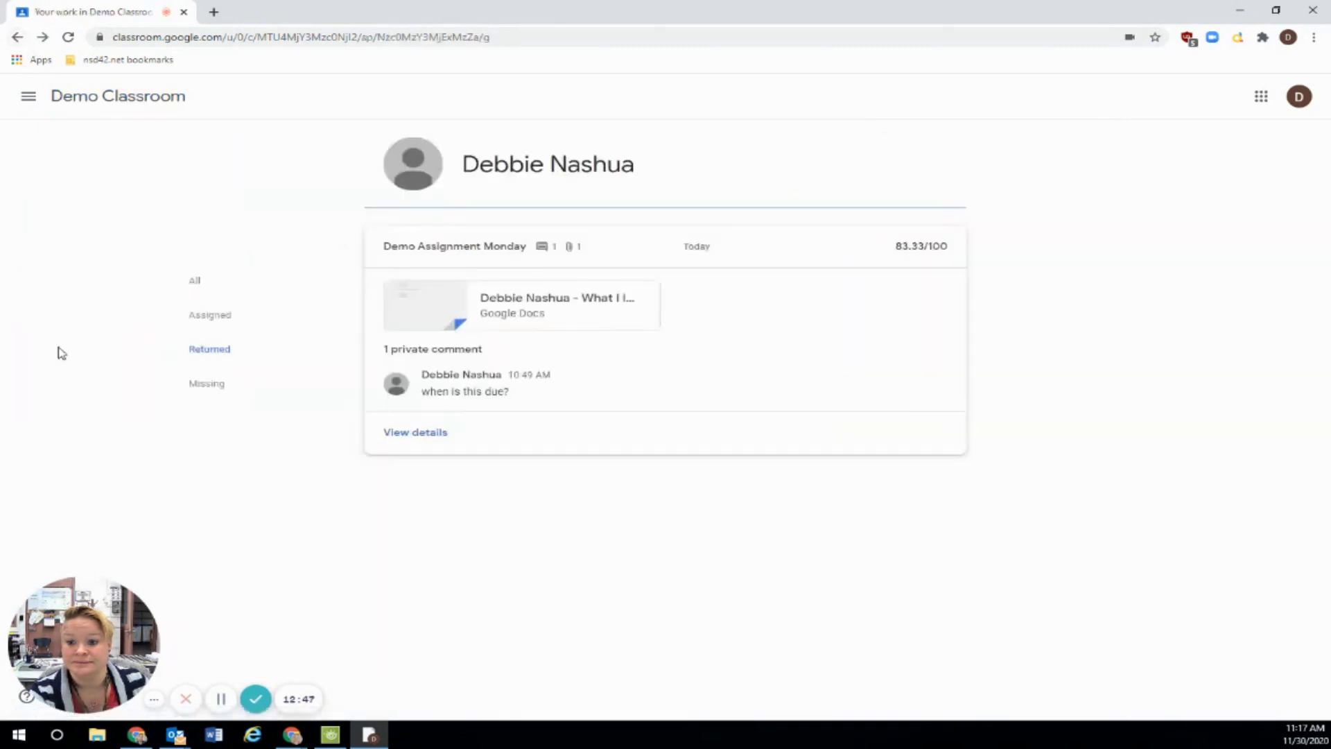
pyautogui.click(236, 389)
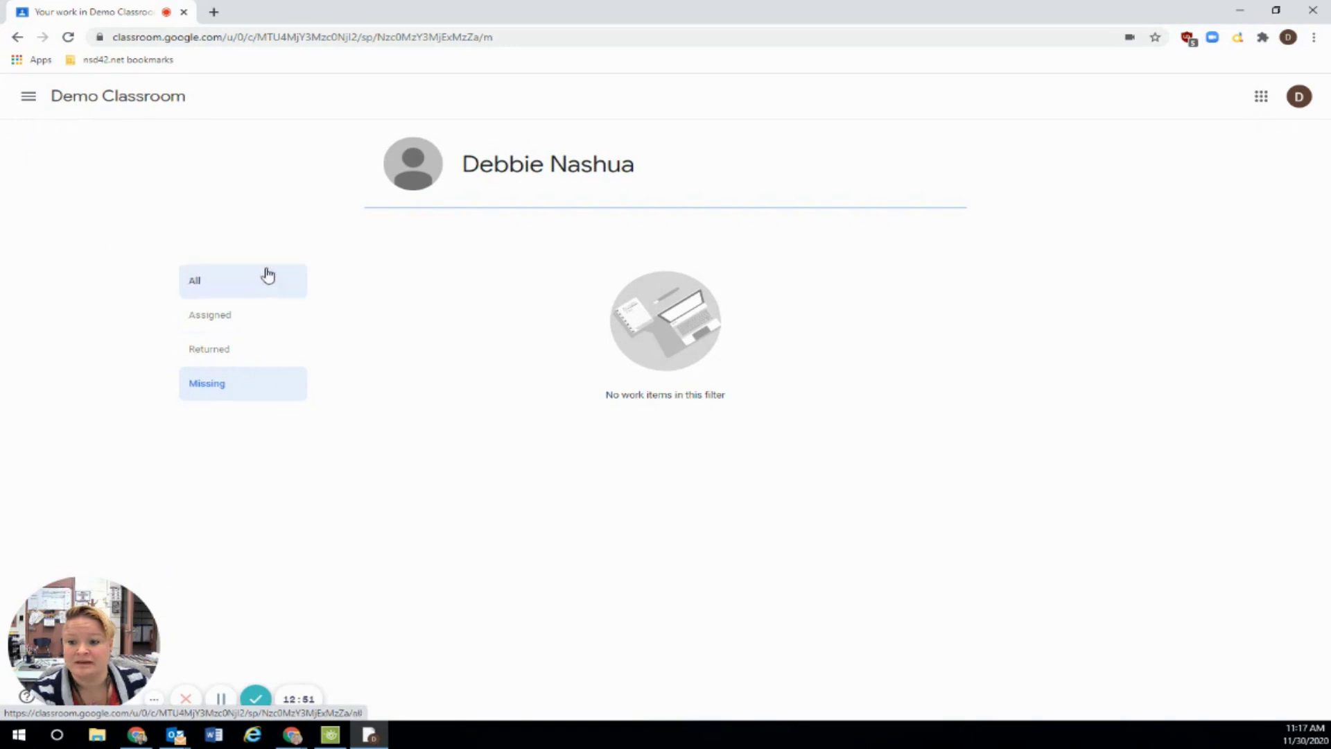
pyautogui.click(208, 287)
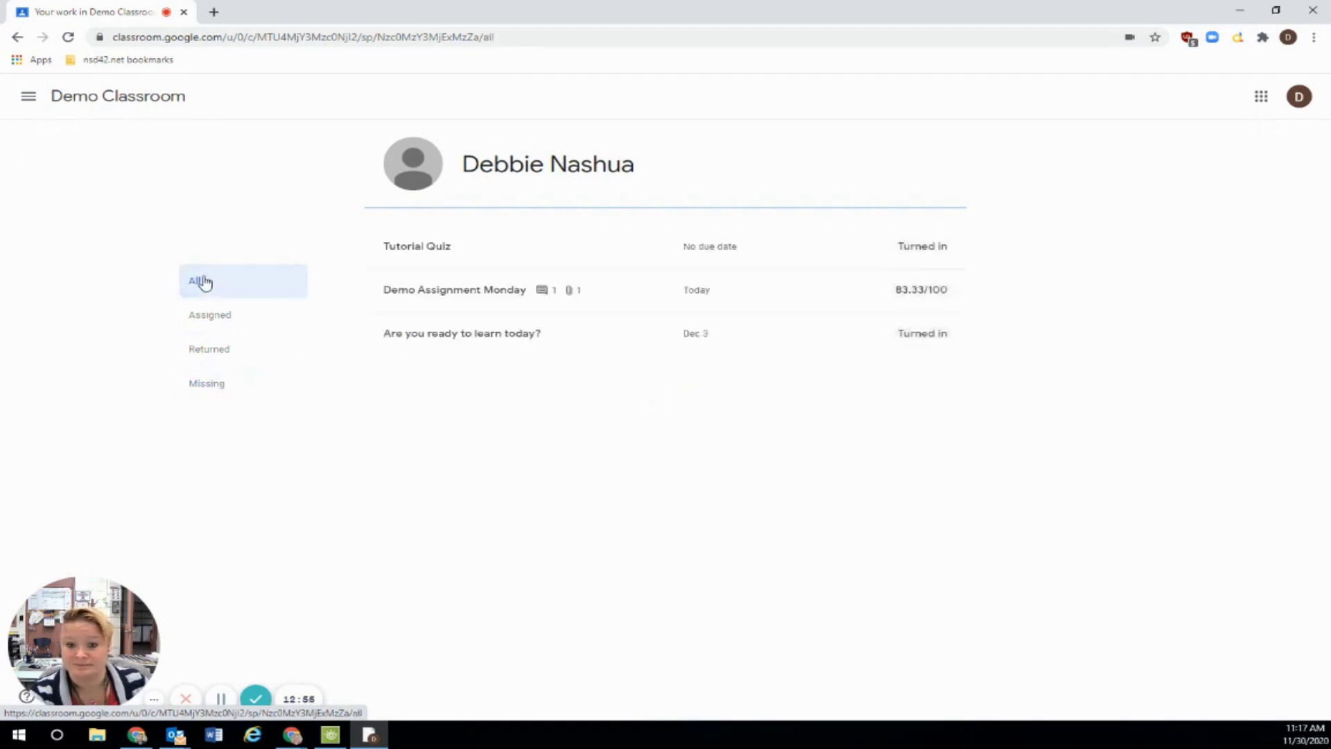
# Step: Open the class's Google Calendar from the Demo Classroom classwork and dismiss the calendar-link permission request
pyautogui.click(169, 97)
pyautogui.click(657, 107)
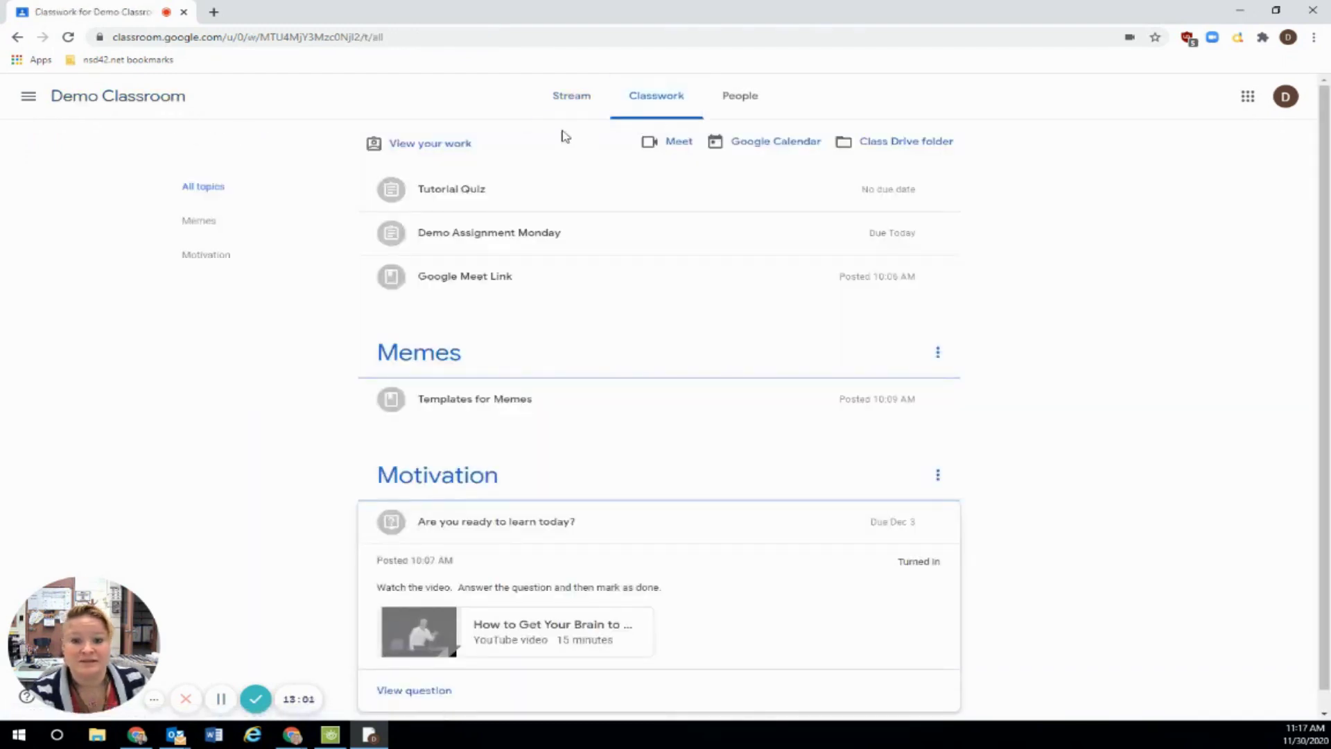
pyautogui.click(772, 151)
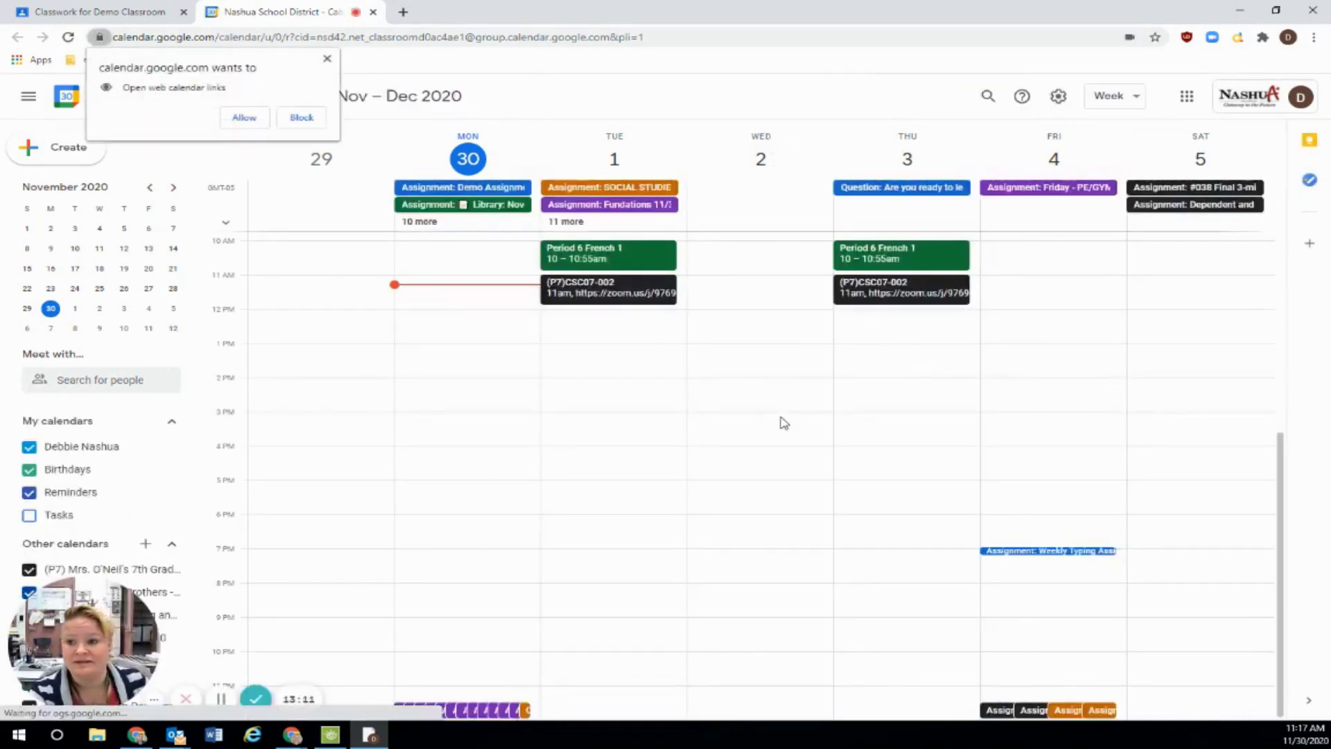
pyautogui.click(328, 59)
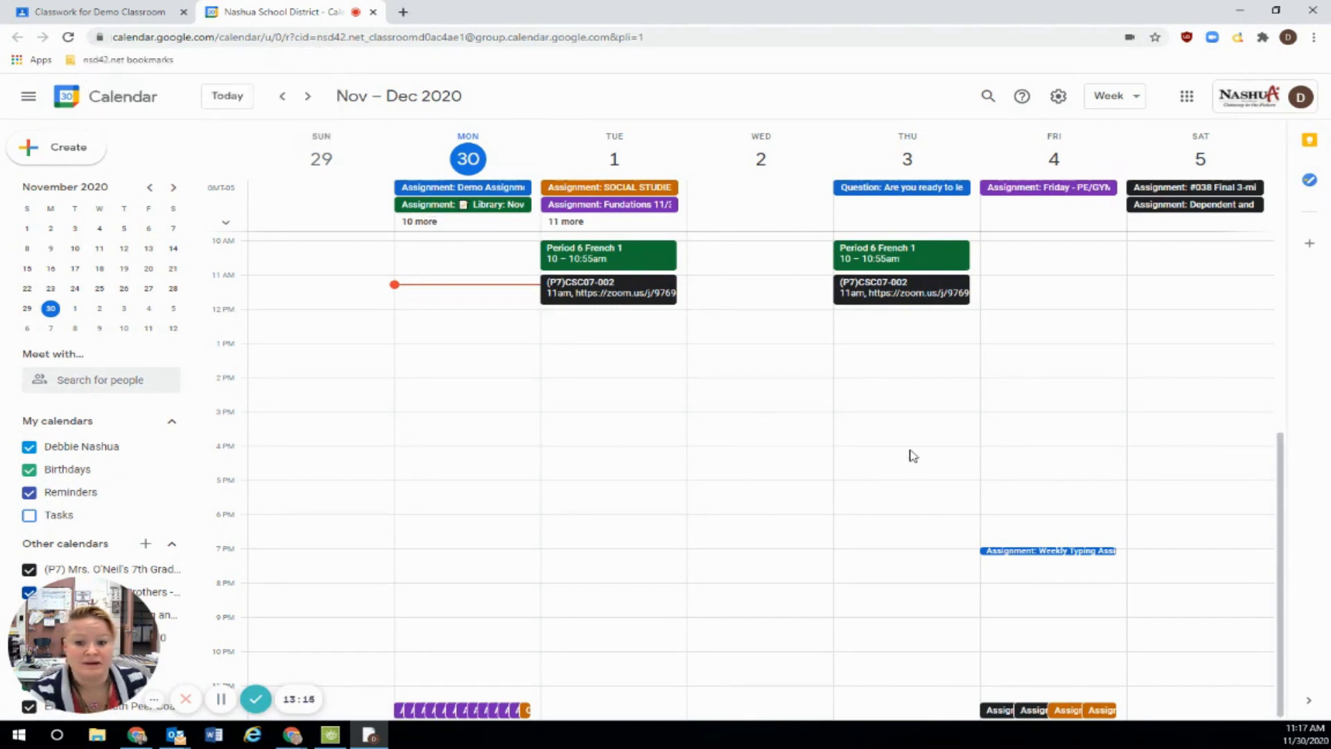